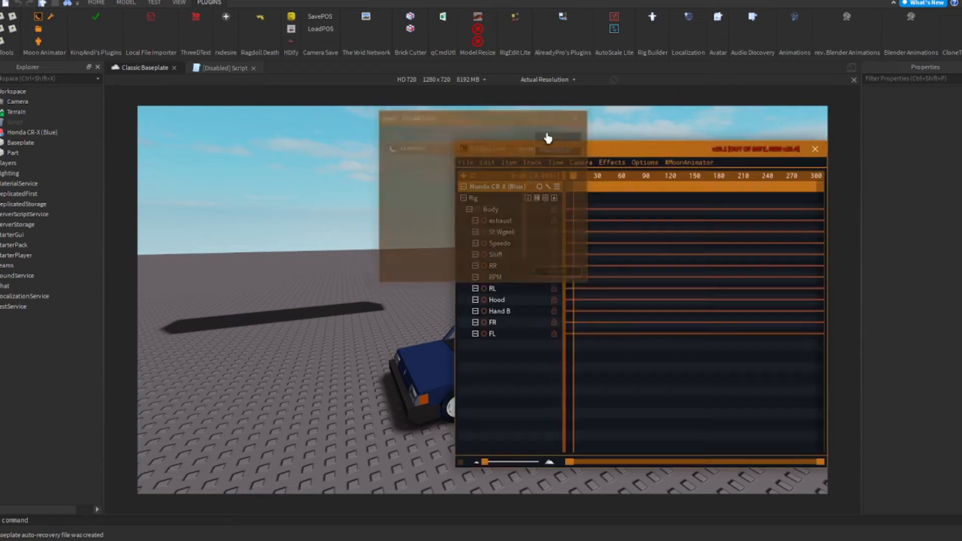
Step: Move the Moon Animator window clear of the blue car so the car is fully visible in the viewport
drag(577, 153, 668, 132)
right_drag(466, 383, 466, 378)
right_drag(453, 250, 453, 249)
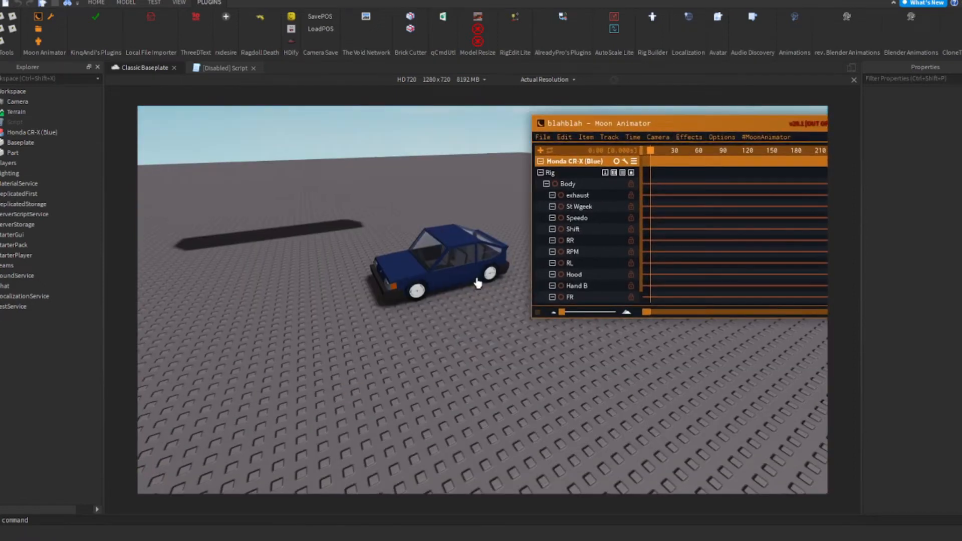
key(w)
right_drag(493, 319, 494, 320)
drag(671, 126, 743, 173)
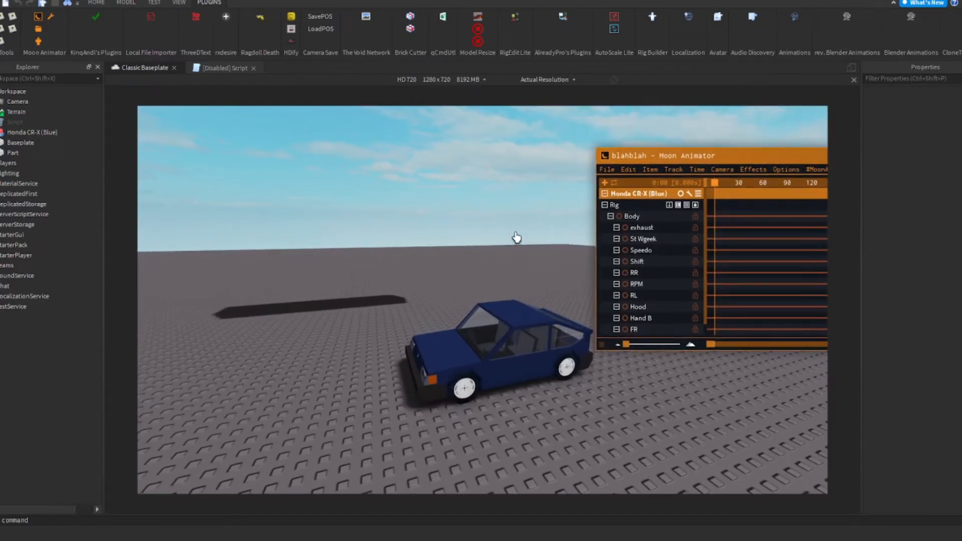
key(w)
key(d)
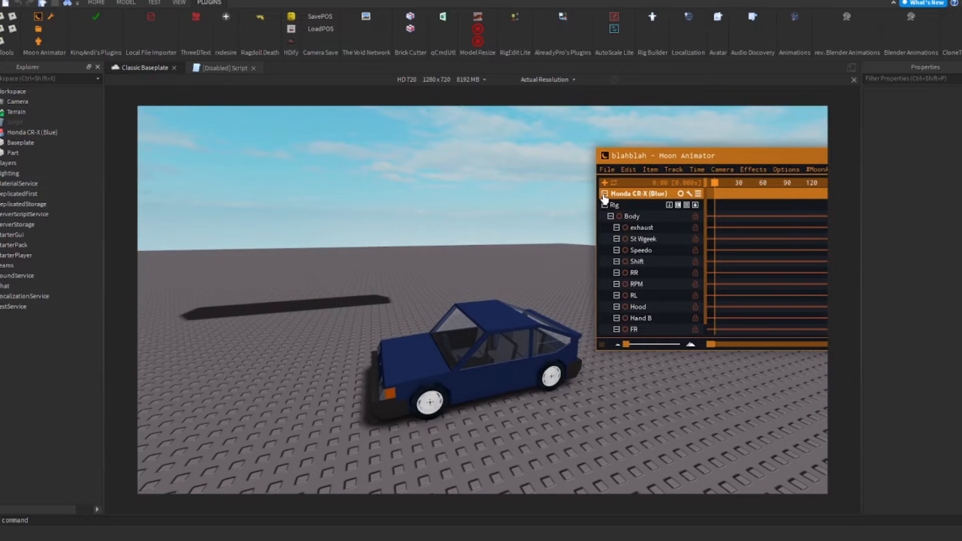
Step: Collapse the Honda CR-X (Blue) tracks and add the floating Part to the animation with a marker track and its CFrame property
click(604, 194)
click(657, 170)
click(656, 184)
key(s)
right_drag(477, 350, 472, 363)
click(473, 363)
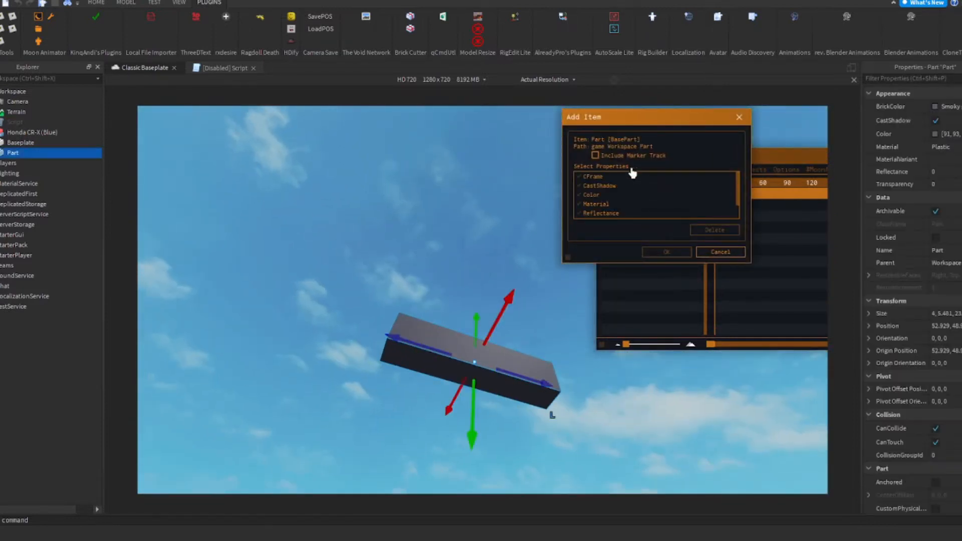
click(579, 177)
click(658, 252)
Step: Add a marker at 0:53 on the Part's Markers track and try a CFrame keyframe at 0:21
right_drag(509, 346, 509, 285)
mouse_move(716, 184)
mouse_down()
mouse_move(729, 190)
mouse_move(729, 234)
mouse_move(797, 225)
mouse_move(734, 184)
mouse_move(603, 163)
mouse_move(424, 156)
mouse_move(453, 183)
mouse_move(436, 203)
mouse_move(478, 180)
mouse_move(414, 206)
mouse_up()
key(7)
click(431, 223)
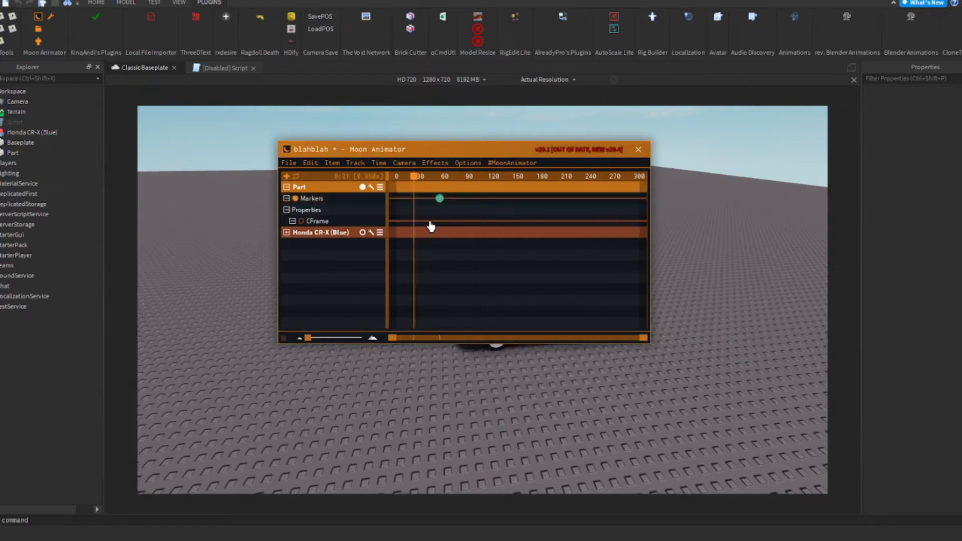
click(366, 226)
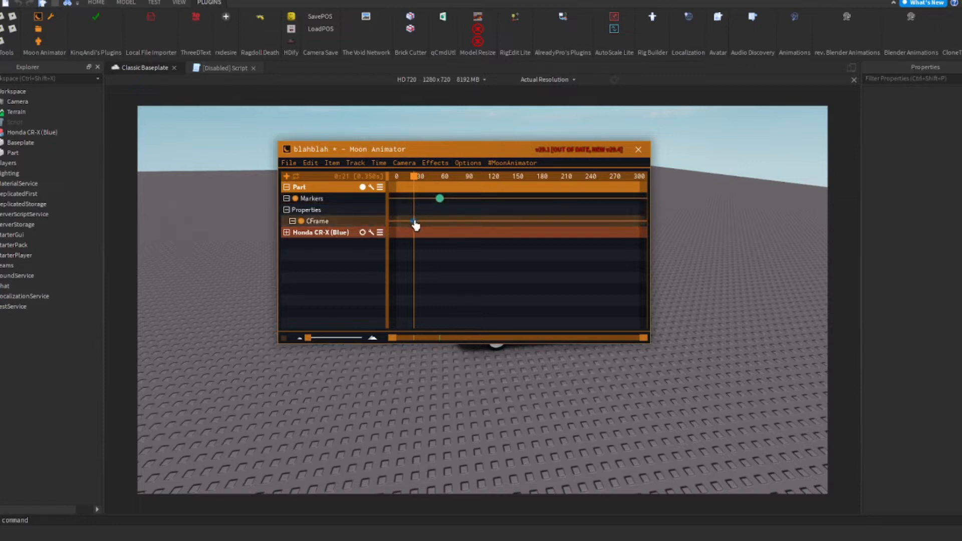
Step: Examine the name, color, width and end time settings of the Part's marker
click(440, 200)
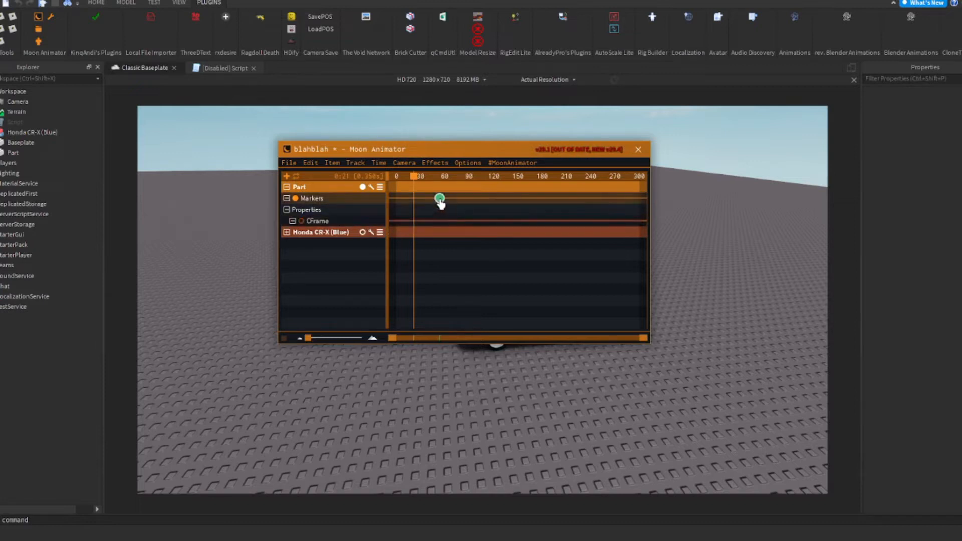
key(7)
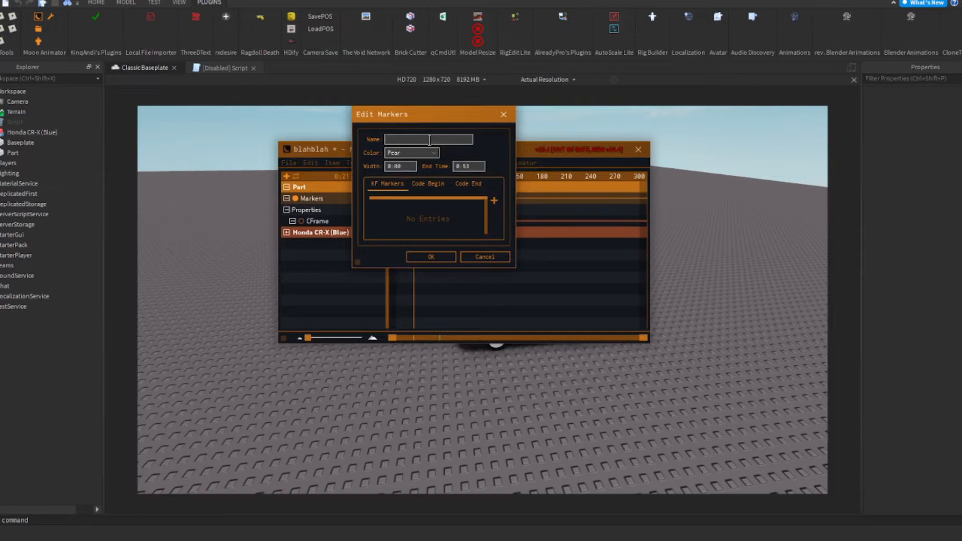
click(444, 256)
mouse_move(417, 185)
mouse_down()
mouse_move(438, 189)
mouse_move(441, 215)
mouse_move(528, 217)
mouse_up()
key(plus)
mouse_move(527, 180)
mouse_down()
mouse_move(538, 181)
mouse_move(528, 212)
mouse_move(576, 220)
mouse_up()
key(plus)
mouse_move(578, 182)
mouse_down()
mouse_move(575, 199)
mouse_move(614, 251)
mouse_move(507, 264)
mouse_move(526, 250)
mouse_move(440, 247)
mouse_move(634, 246)
mouse_move(623, 231)
mouse_move(348, 263)
mouse_move(590, 192)
mouse_up()
key(Delete)
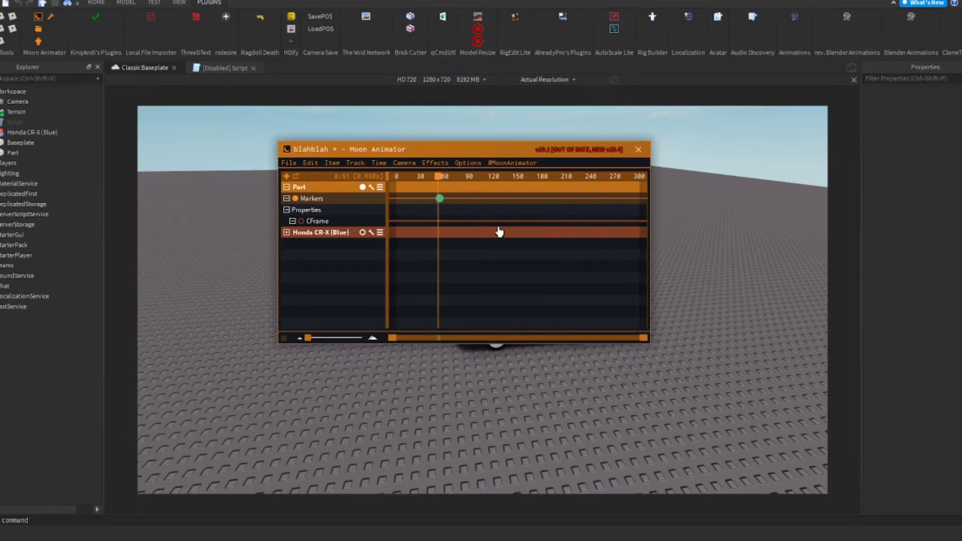
Step: Name the marker at 0:53 on the Part's Markers track "the fall"
double_click(440, 198)
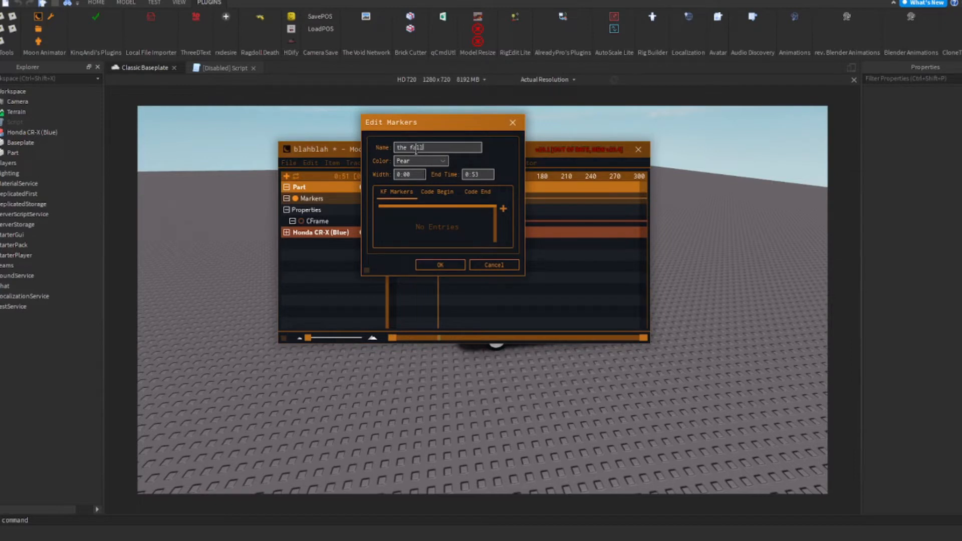
click(462, 264)
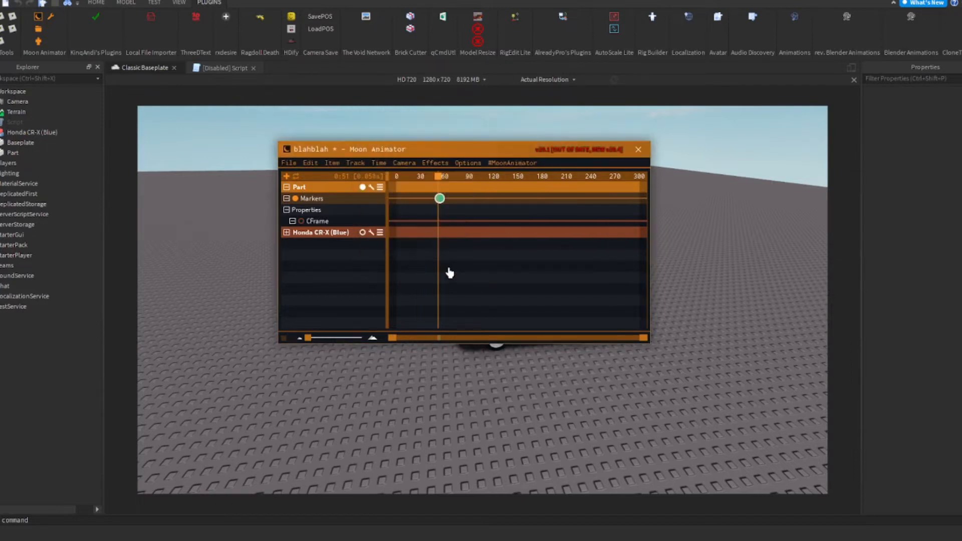
Step: Turn LoadStringEnabled off and back on for ServerScriptService, accepting the exploit confirmation
click(29, 215)
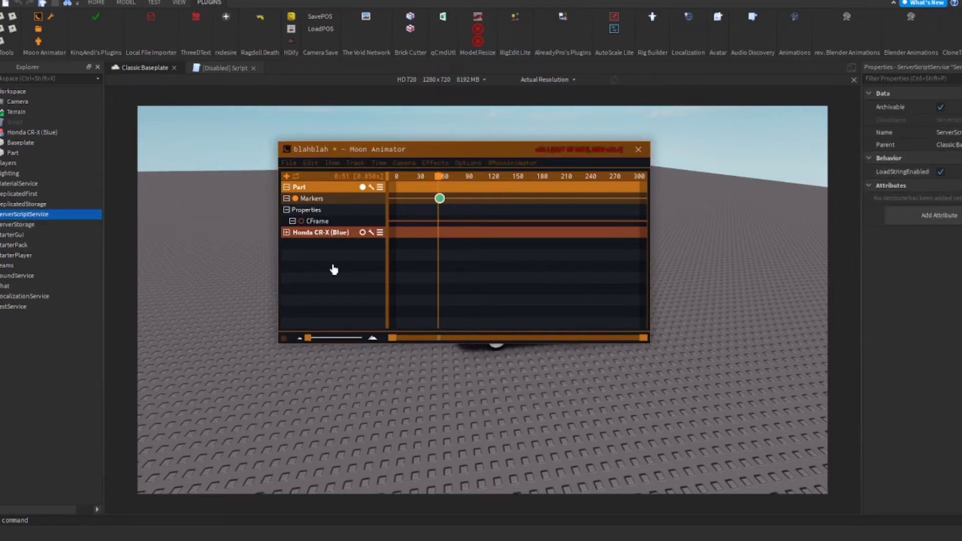
click(941, 172)
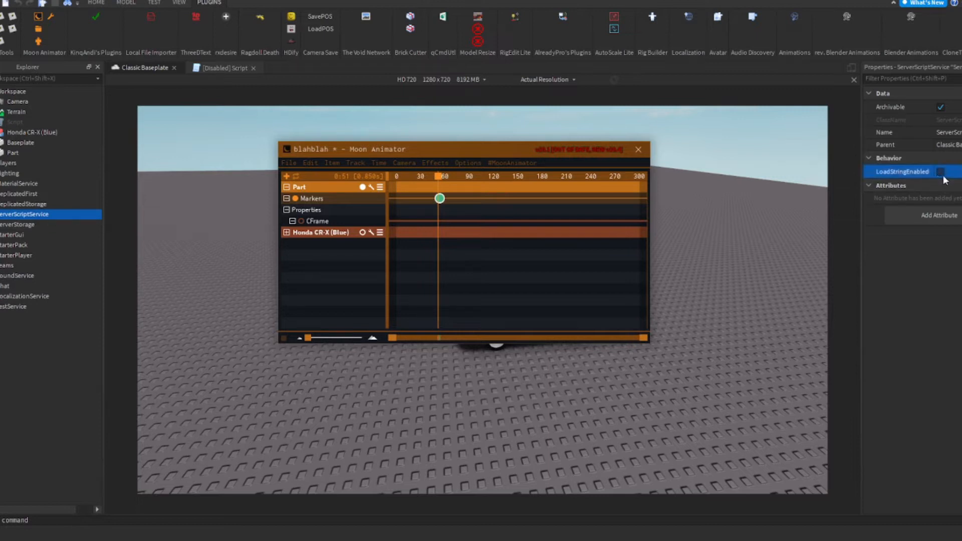
click(941, 172)
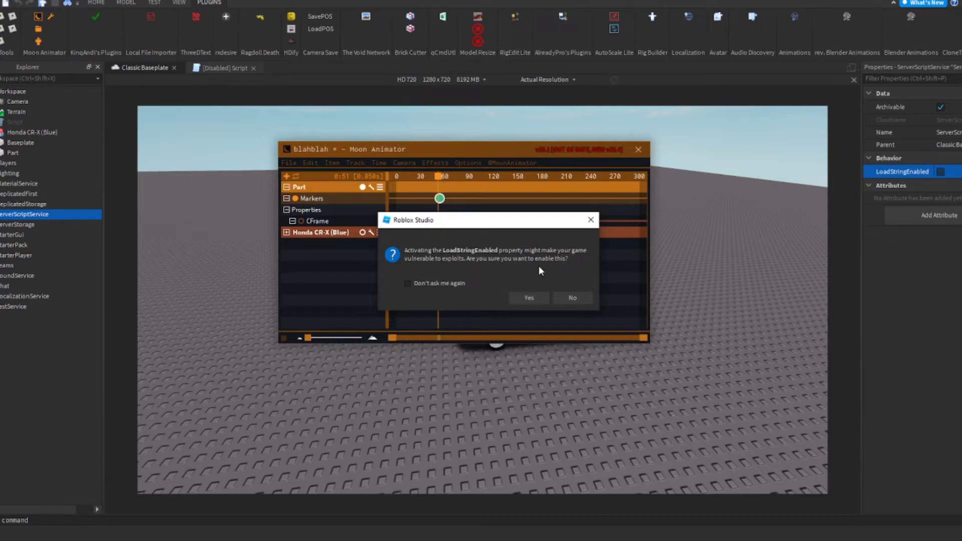
click(529, 299)
click(406, 268)
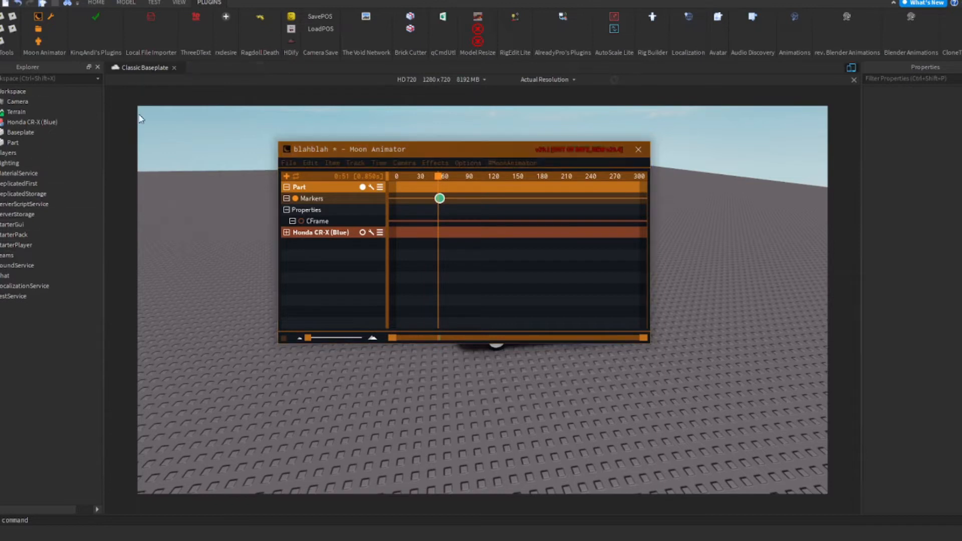
Step: Insert a disabled Script into Workspace and clear its default code
click(34, 91)
text(script)
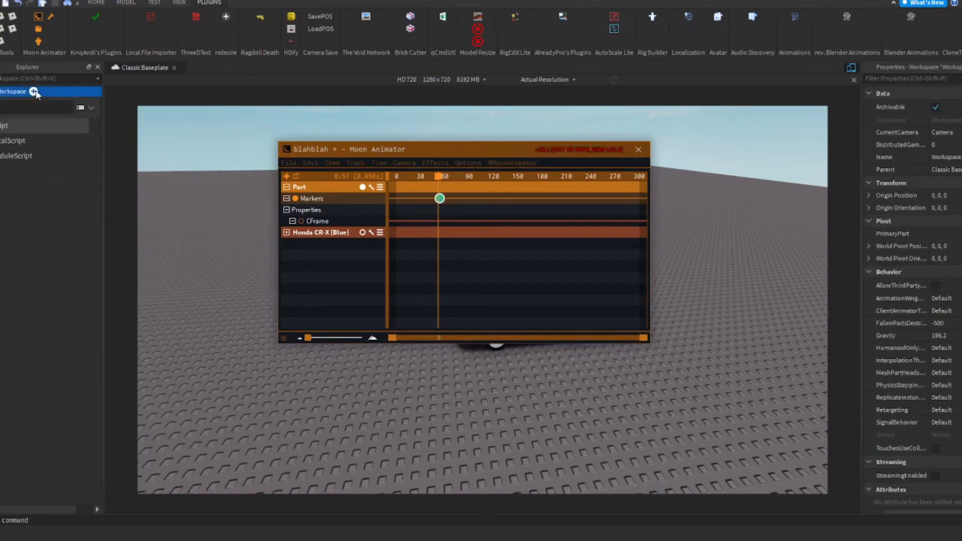
click(28, 130)
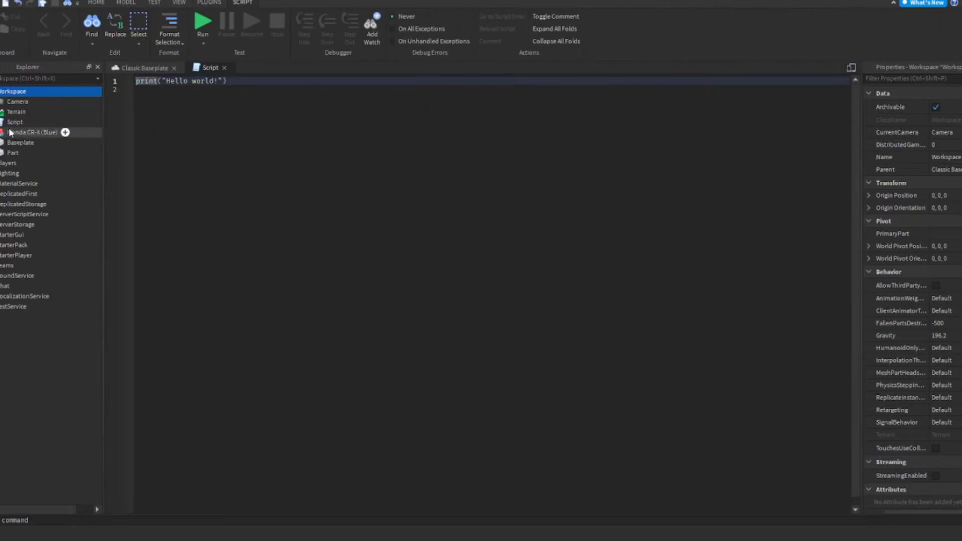
click(21, 131)
right_click(10, 124)
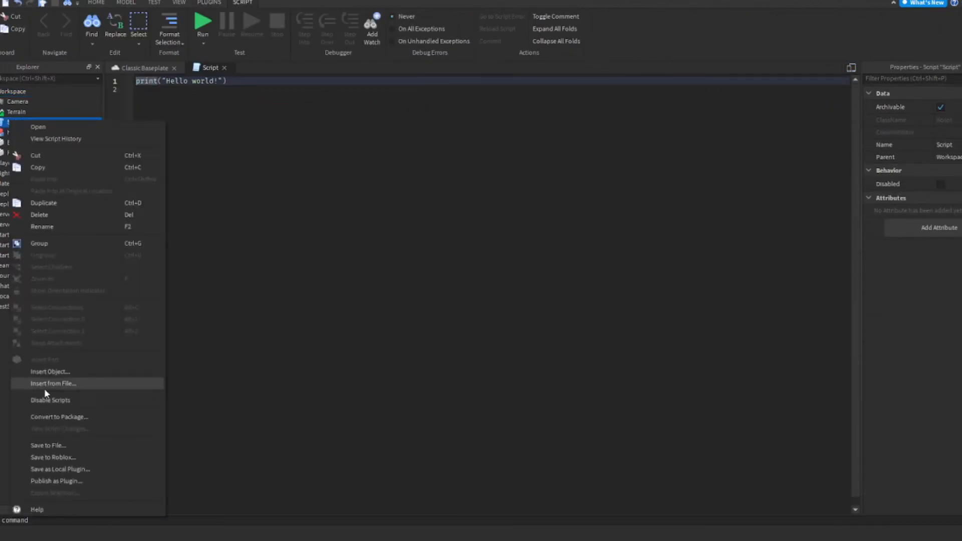
click(57, 396)
drag(221, 115, 136, 76)
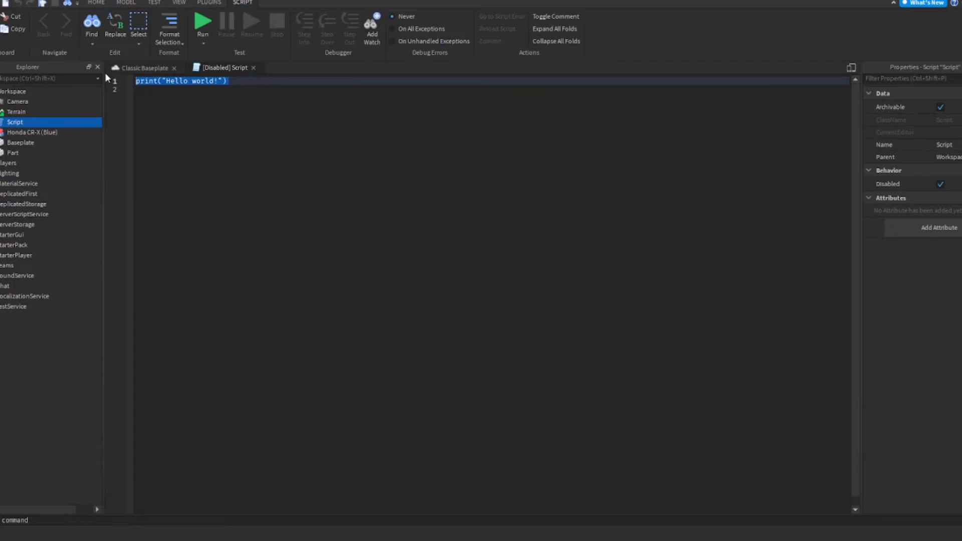
key(BackSpace)
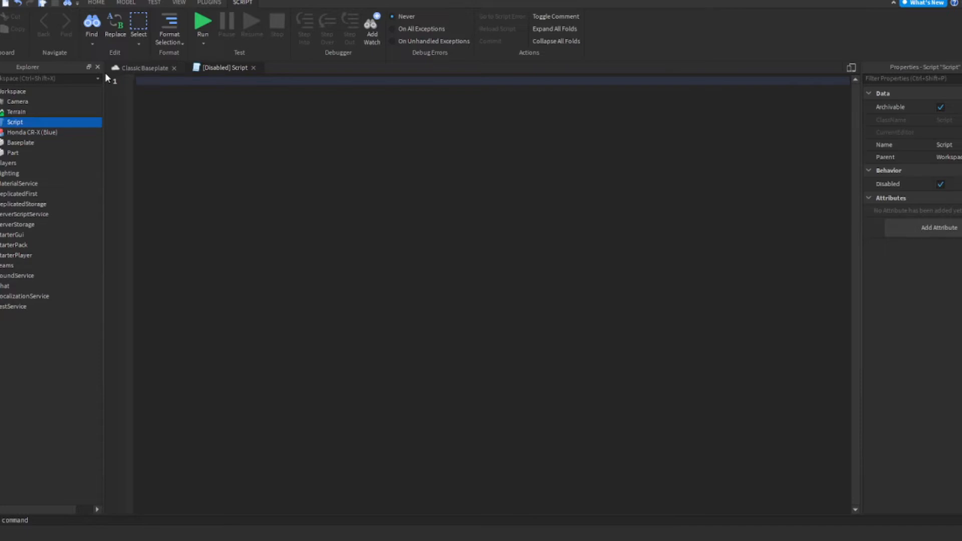
text(game.)
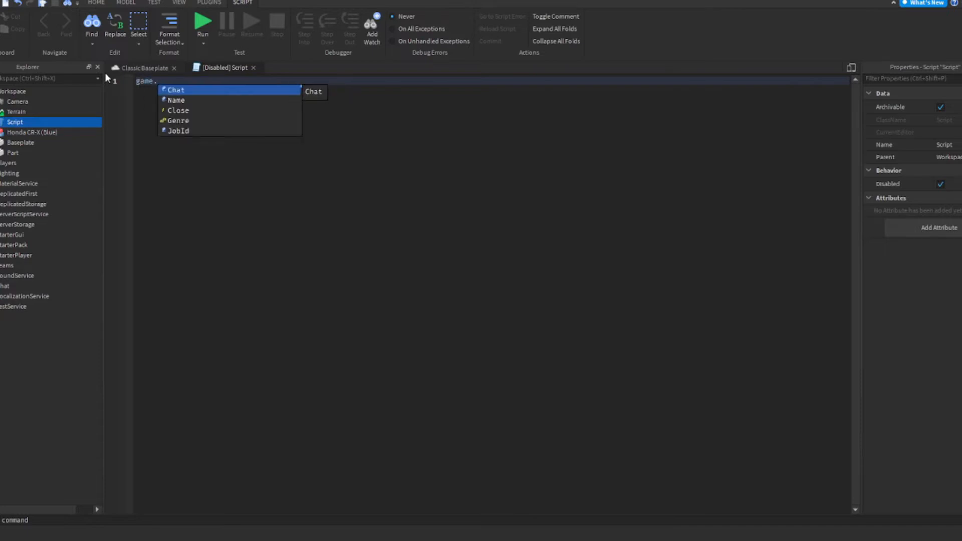
text(workspace-)
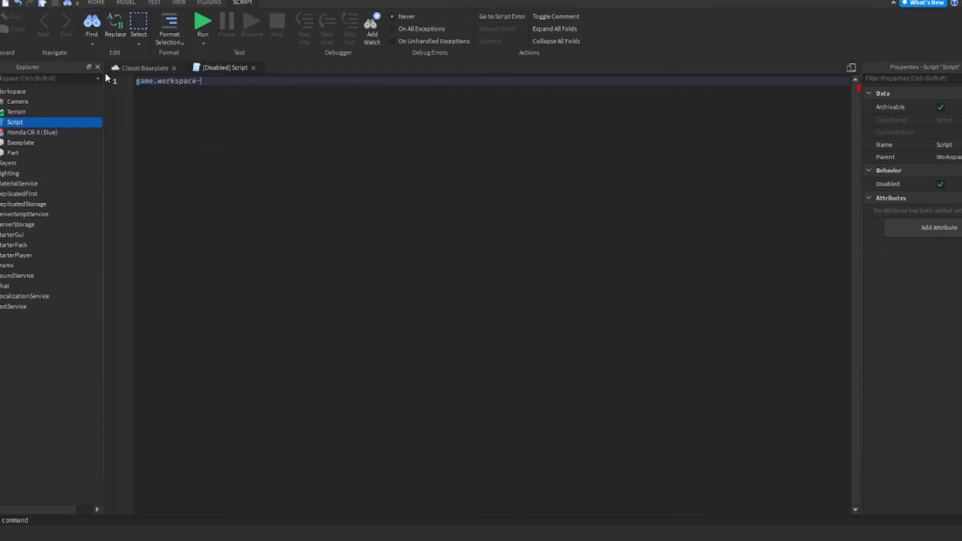
key(BackSpace)
key(BackSpace)
key(BackSpace)
key(BackSpace)
key(BackSpace)
key(BackSpace)
key(BackSpace)
key(BackSpace)
key(BackSpace)
key(BackSpace)
key(BackSpace)
key(BackSpace)
key(BackSpace)
key(BackSpace)
Step: Write the line workspace.Part.Anchored = false in the empty script
text(workspace.)
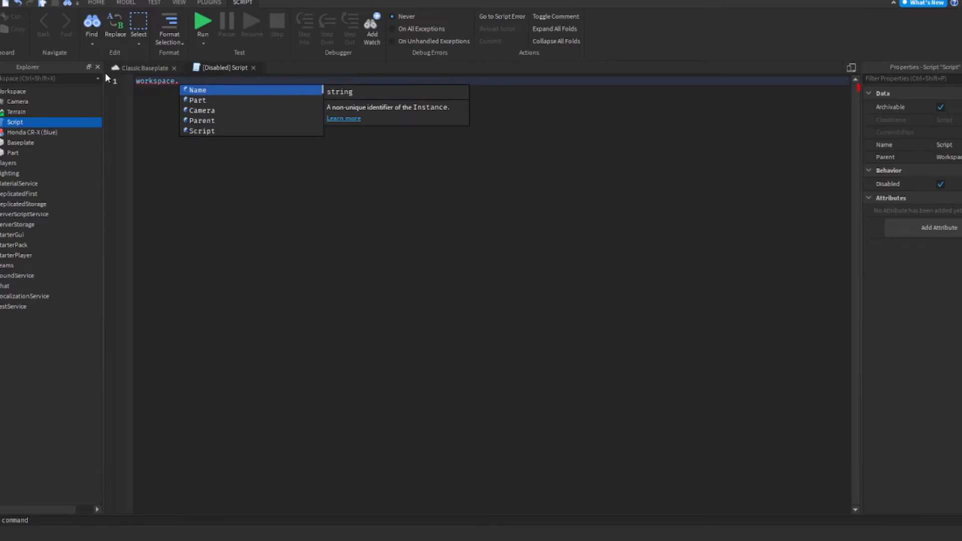
text(Part-)
key(BackSpace)
text(.Anchor)
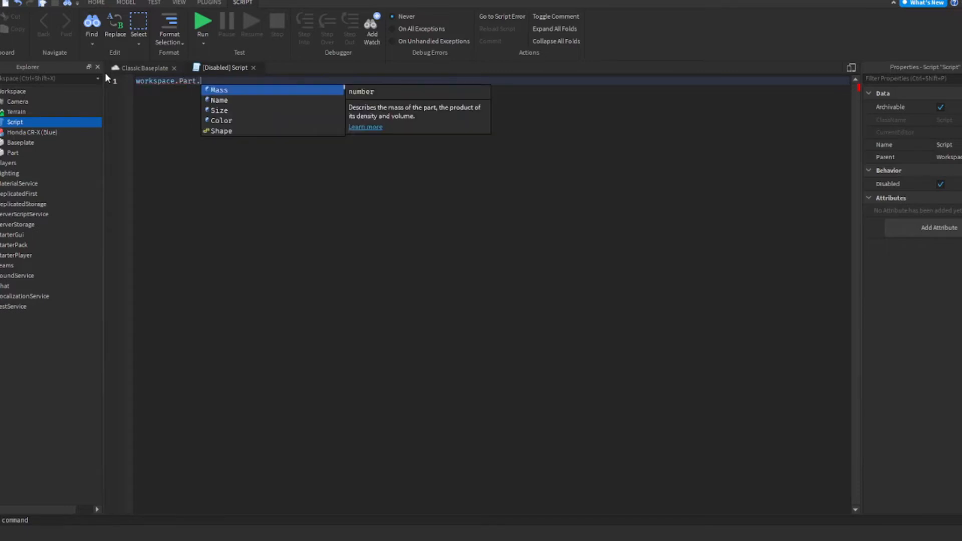
key(Tab)
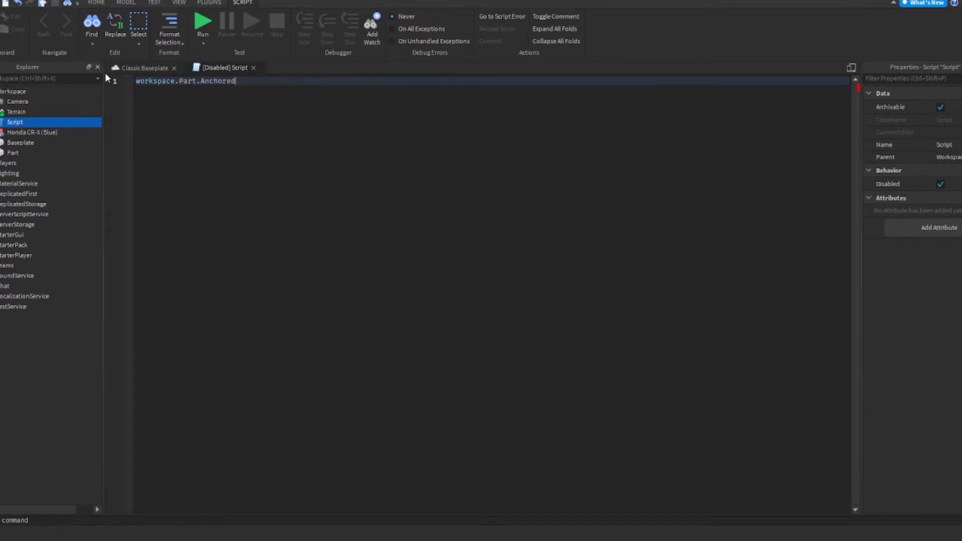
text(= false)
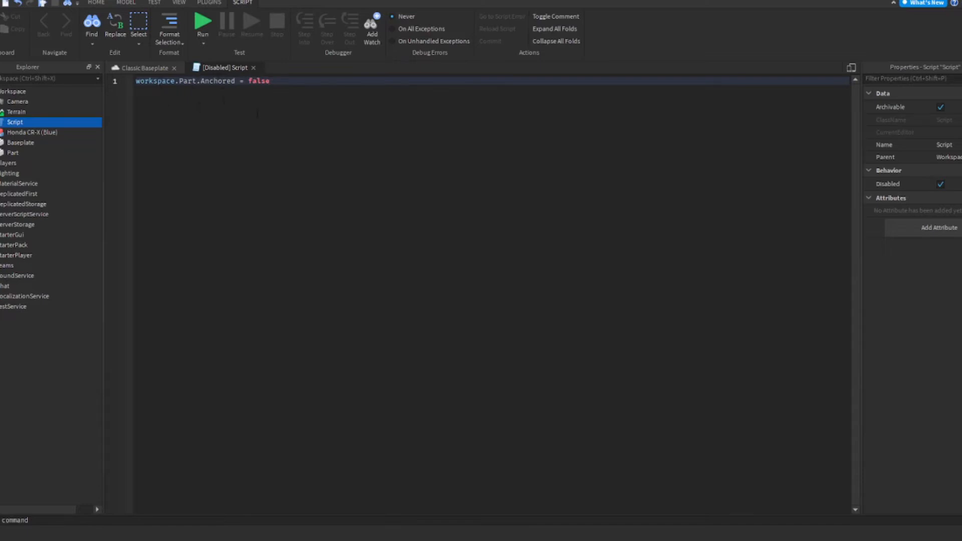
Step: Return to the Classic Baseplate scene and move the animation playhead to 0:30
click(150, 71)
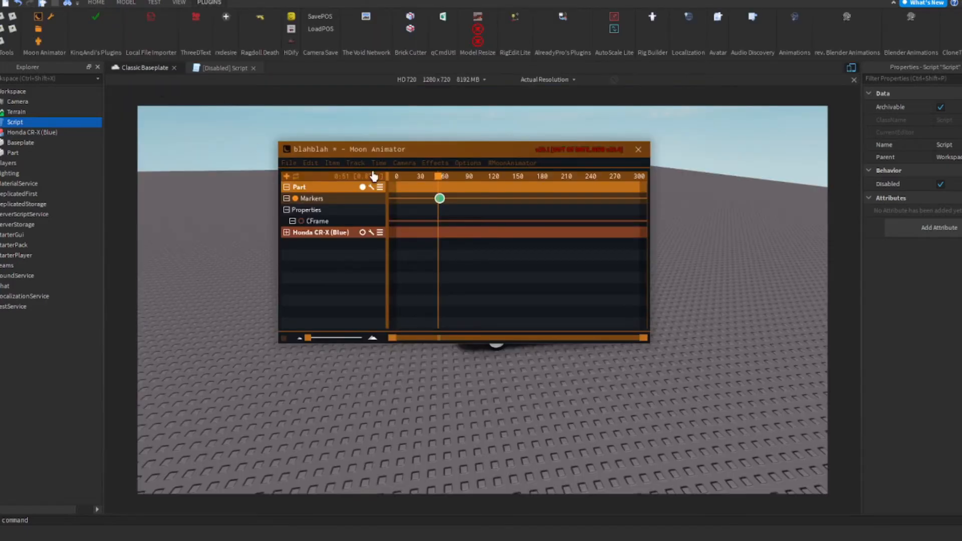
click(435, 185)
drag(438, 179, 420, 194)
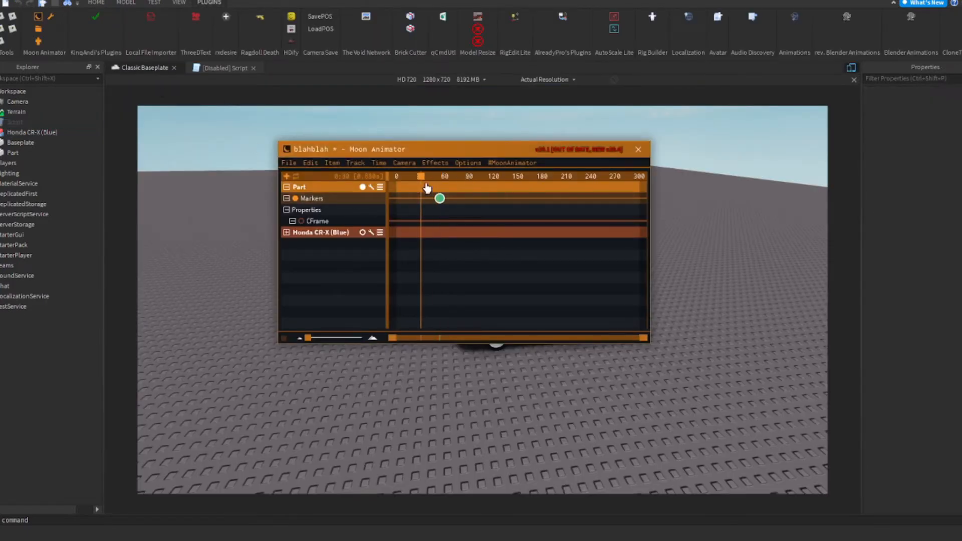
Step: Copy the line workspace.Part.Anchored = false from the disabled script and return to the Classic Baseplate scene
click(224, 68)
drag(270, 81, 140, 81)
click(271, 81)
drag(271, 82, 138, 81)
click(149, 67)
Step: Set the Code Begin of "the fall" marker to workspace.Part.Anchored = false
double_click(441, 199)
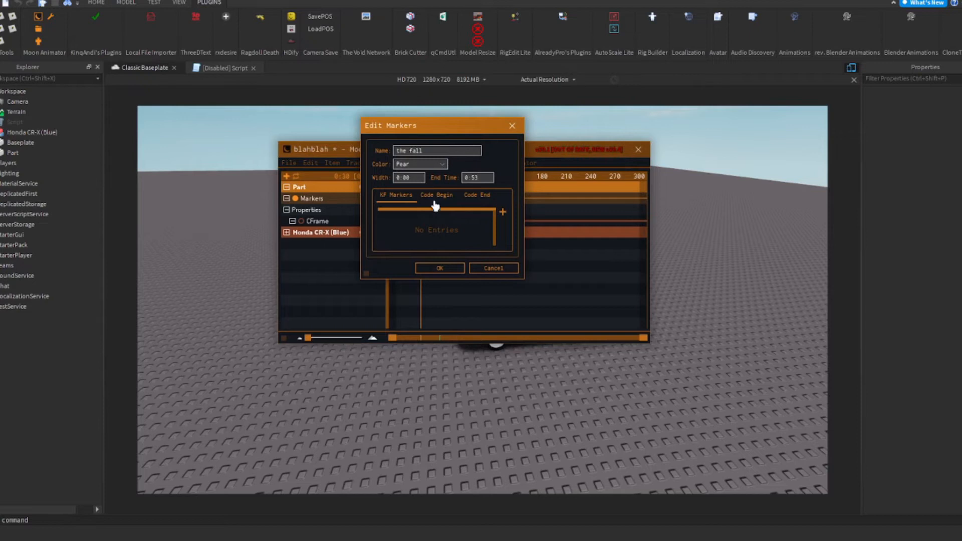
click(434, 195)
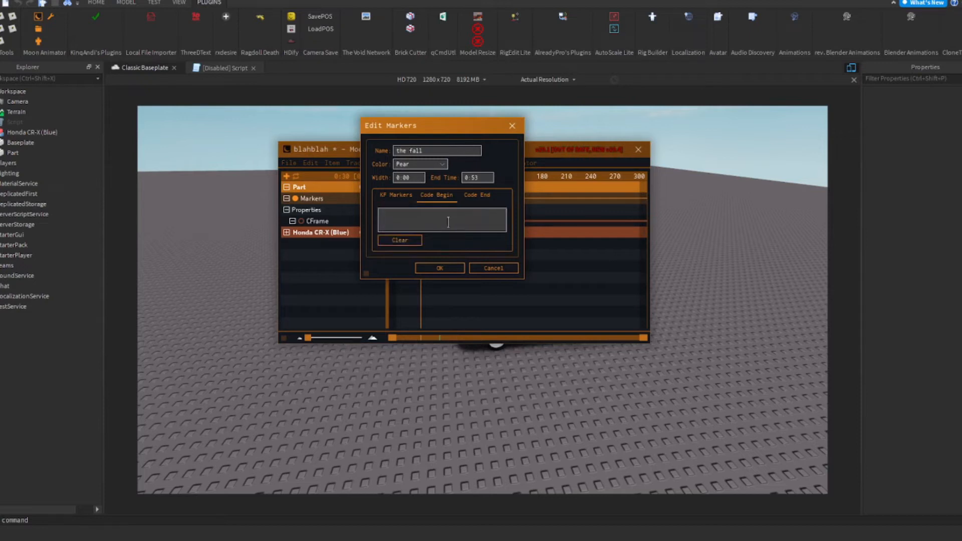
text(workspace.Part.Anchored = false)
click(440, 269)
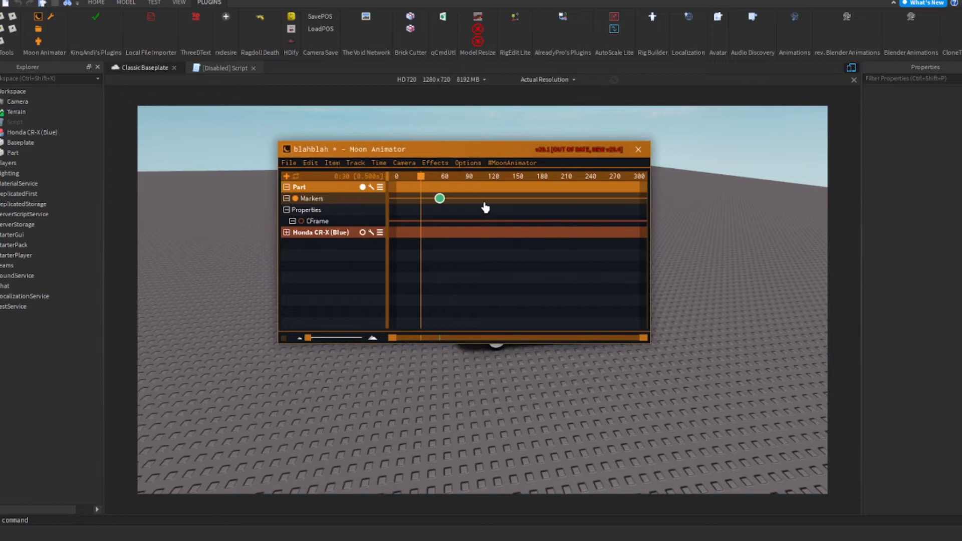
Step: Return the playhead to 0:00 and close the Moon Animator window
drag(419, 178, 343, 257)
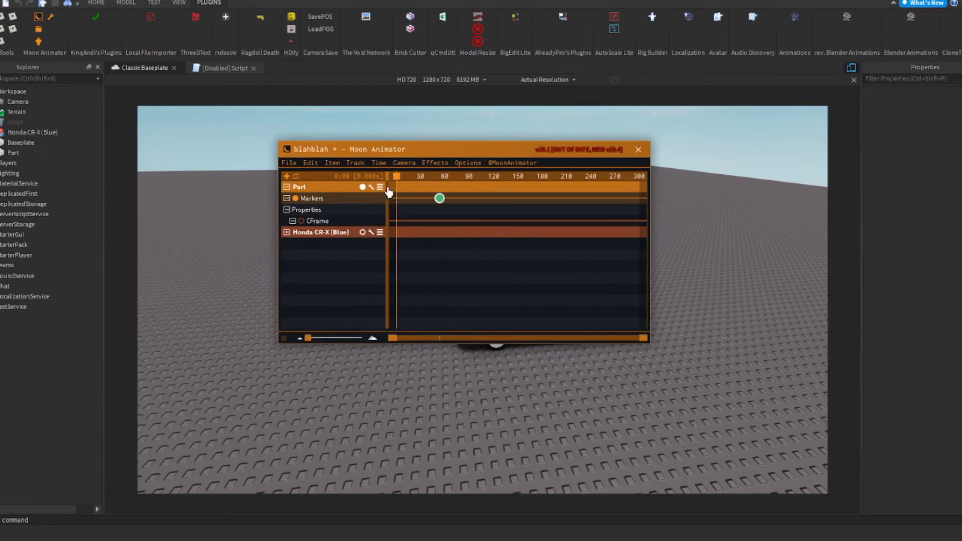
click(293, 164)
click(307, 224)
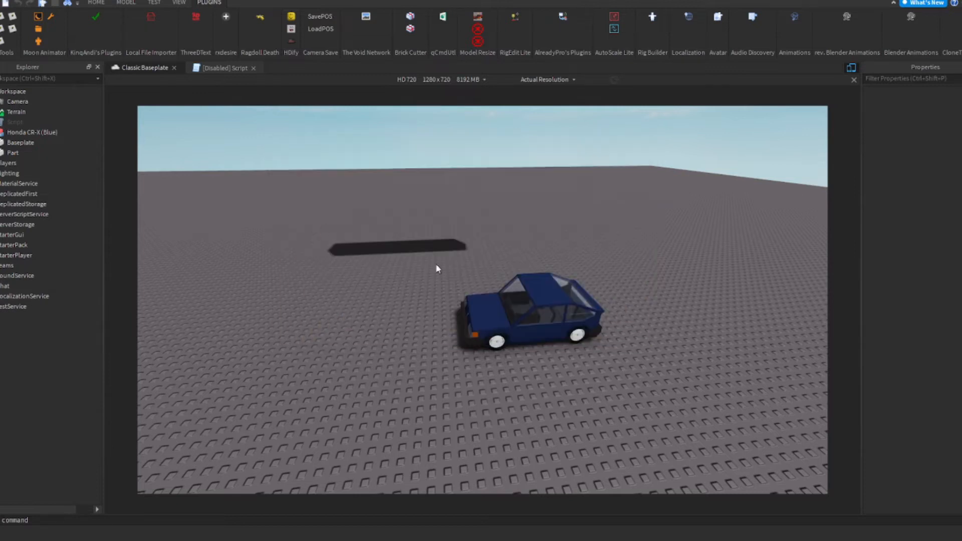
Step: Run the place simulation to observe the scene with the car
click(95, 3)
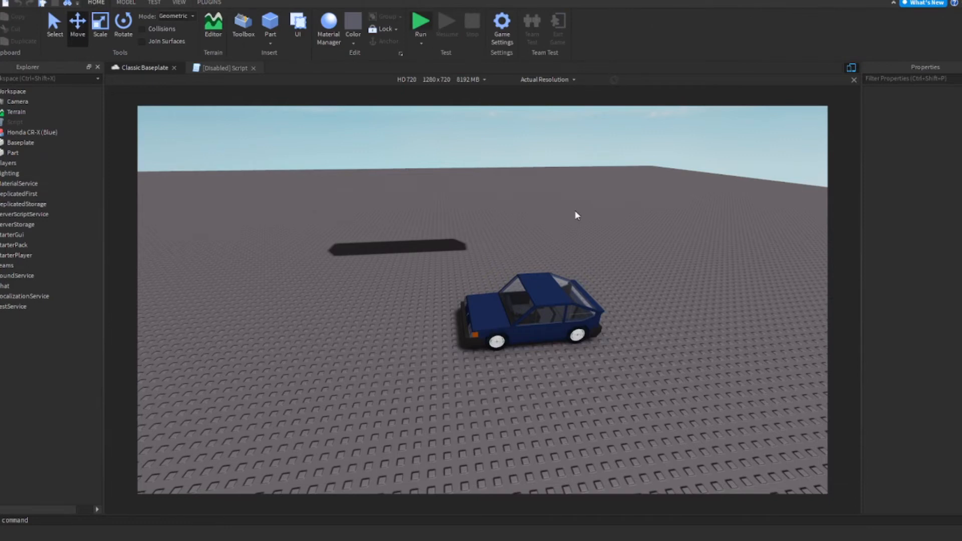
key(F8)
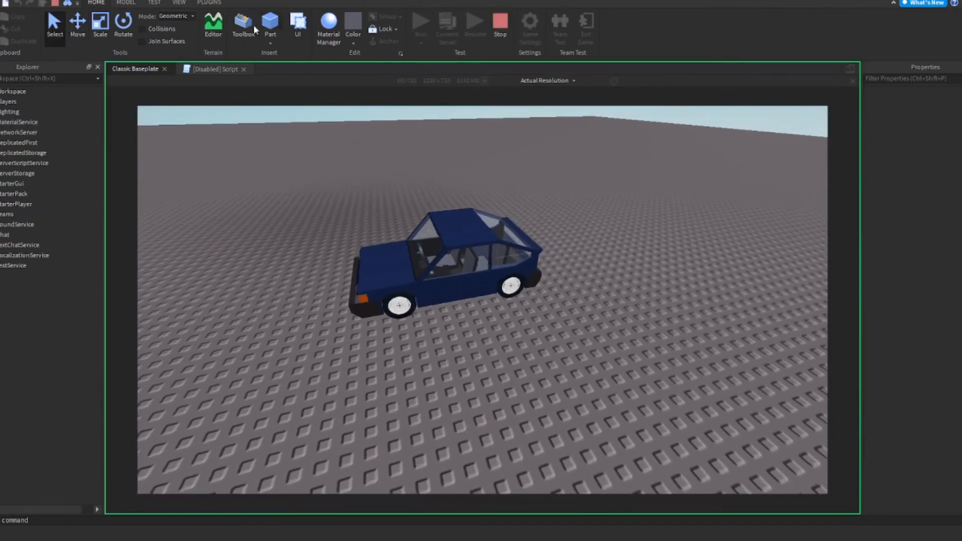
Step: Launch Moon Animator in the running simulation and open the blahblah animation
click(179, 3)
click(209, 2)
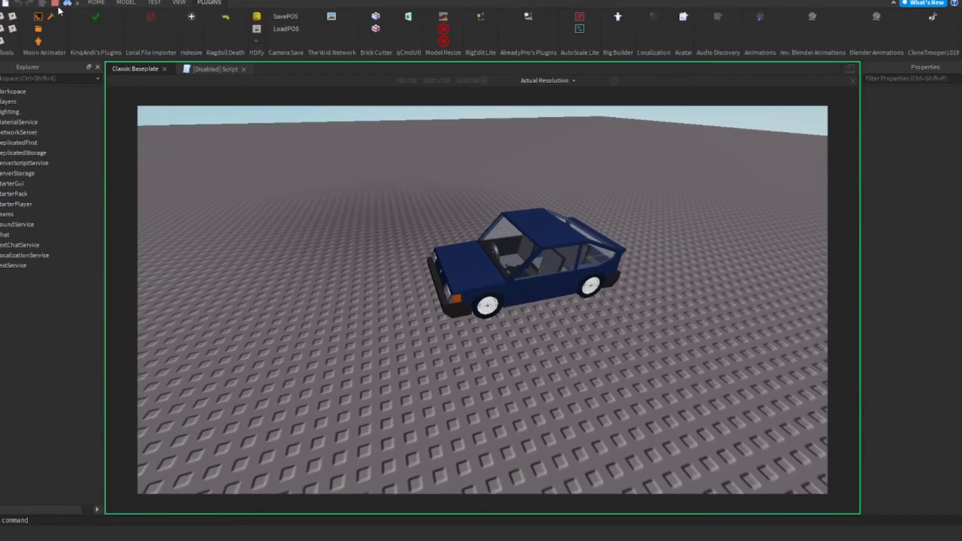
click(38, 22)
click(307, 242)
click(329, 276)
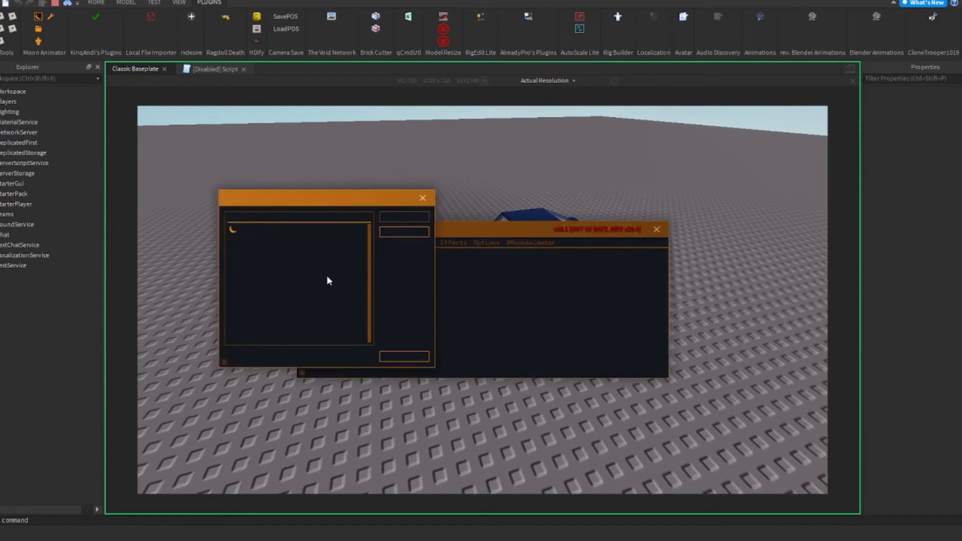
click(312, 234)
click(407, 221)
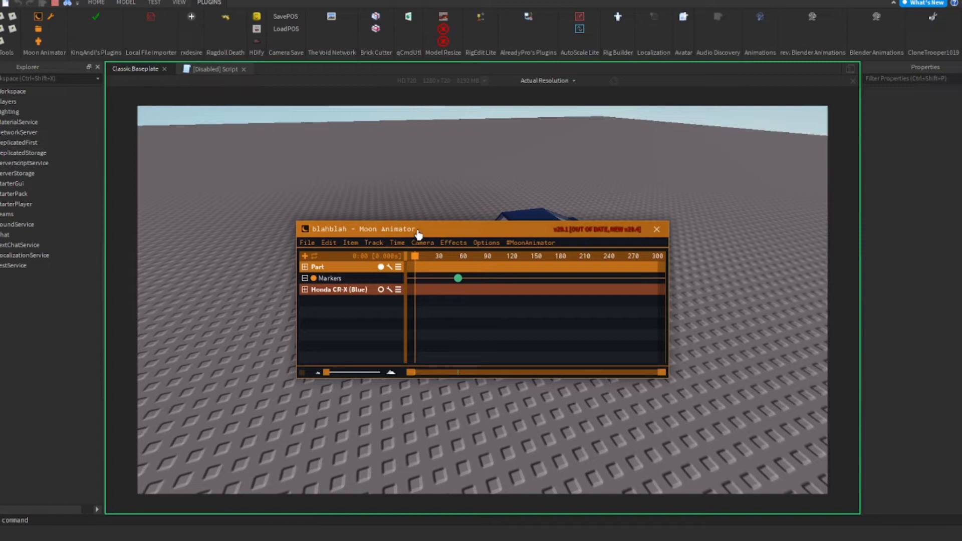
Step: Play the blahblah animation with the animator interface hidden and watch the part drop near the car, restoring the interface at the end
key(h)
scroll(546, 335, down, 2)
right_drag(546, 335, 546, 335)
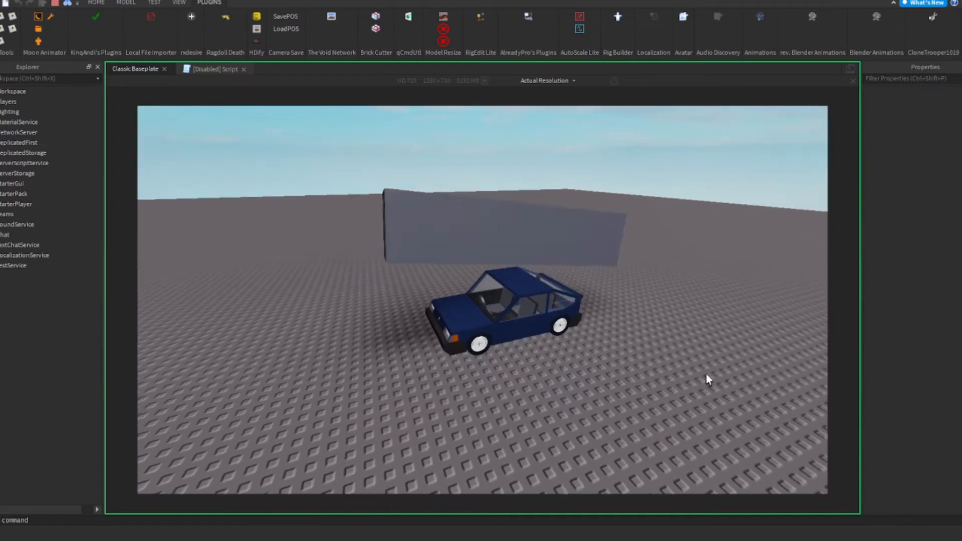
key(h)
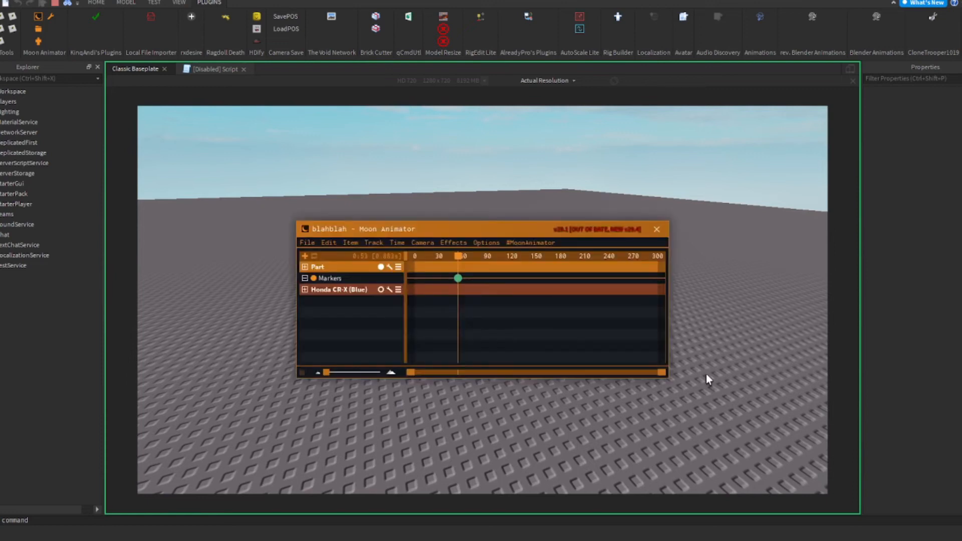
Step: Move the animator window below the car, scrub the timeline past the marker, and inspect the fallen part with the playhead returned to 0:00
drag(474, 232, 551, 345)
drag(539, 395, 551, 396)
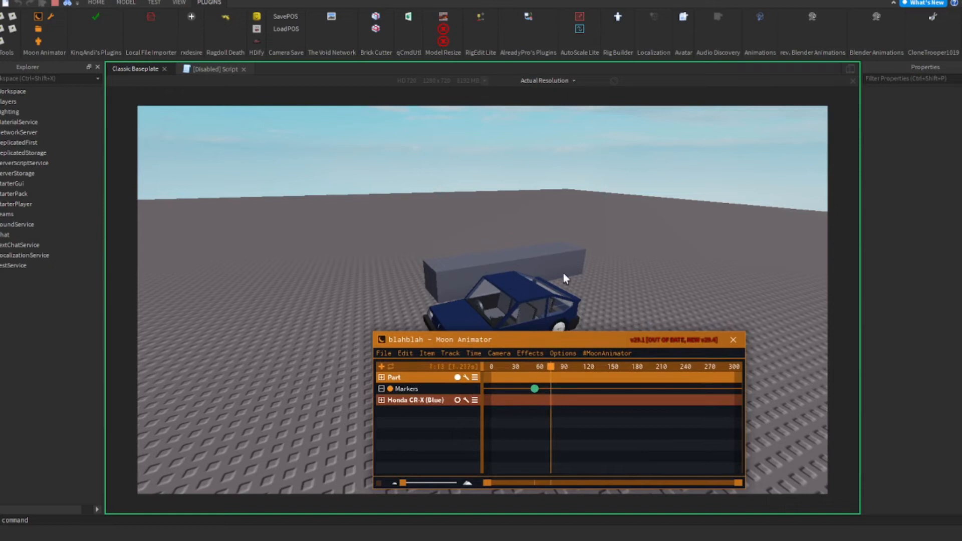
right_drag(536, 276, 582, 278)
drag(551, 394, 674, 407)
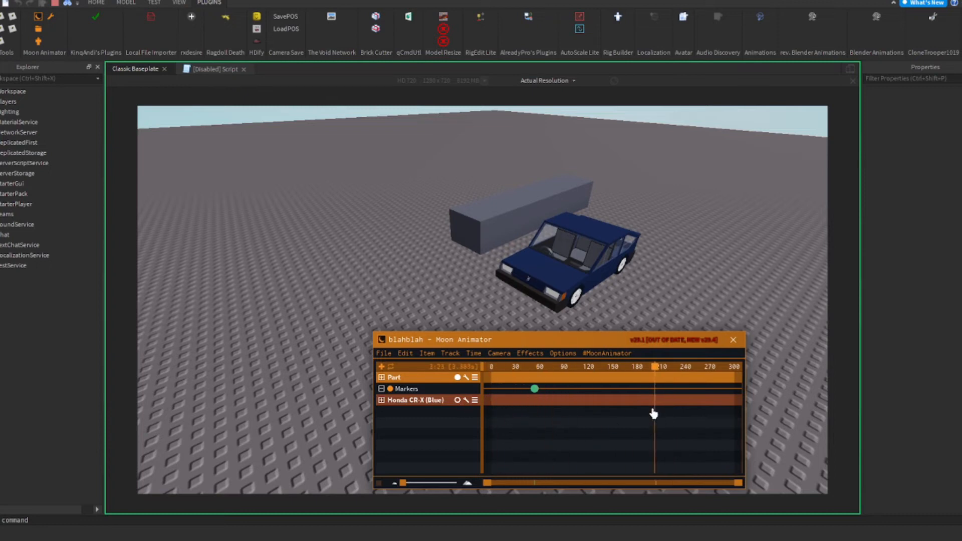
right_drag(461, 270, 461, 260)
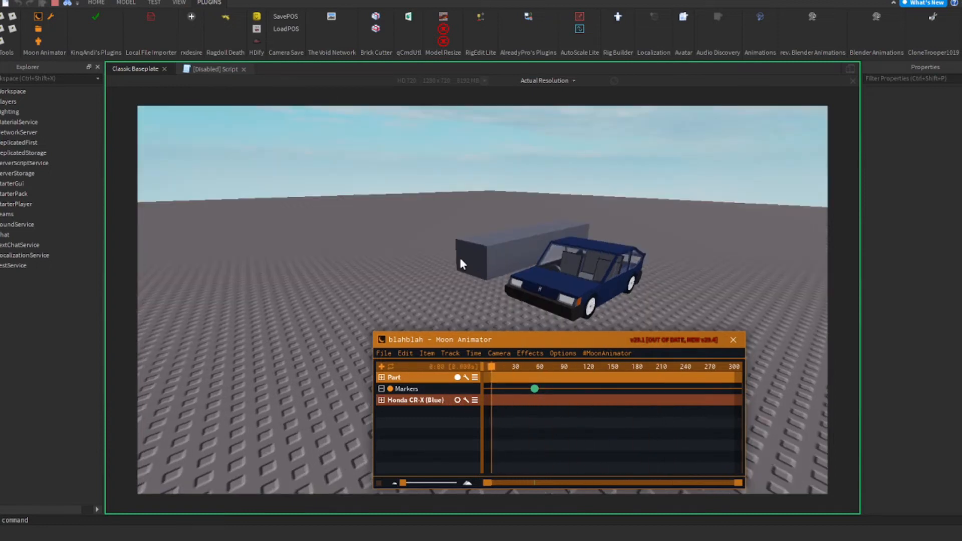
key(d)
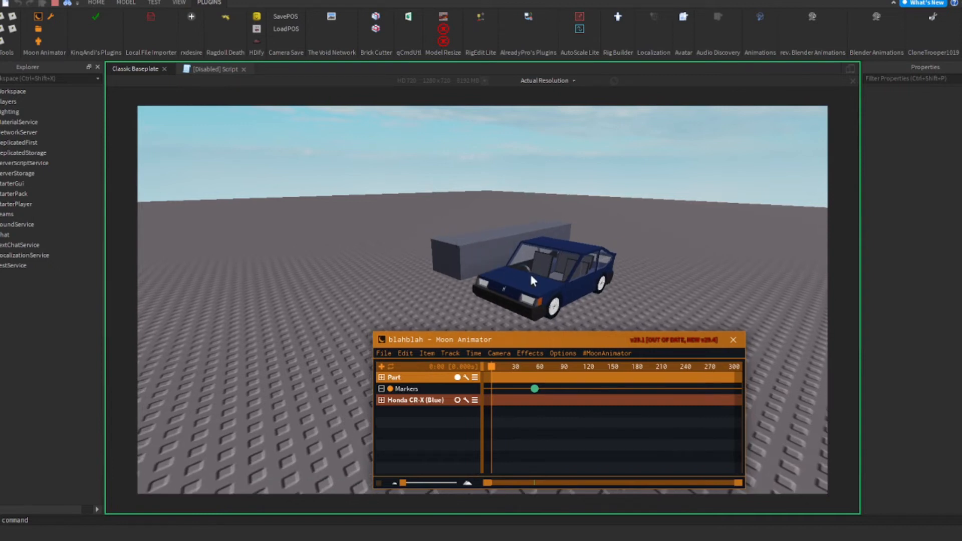
right_drag(552, 277, 531, 281)
key(d)
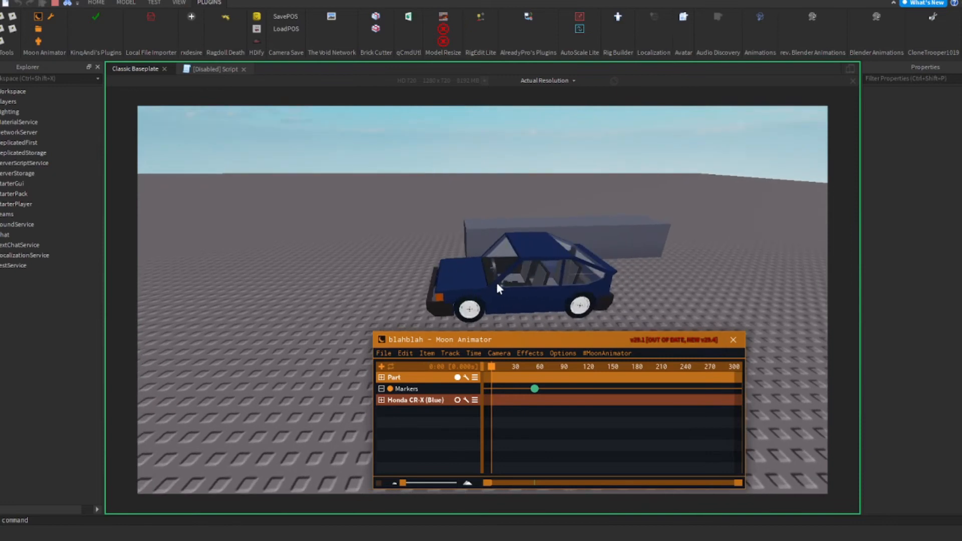
Step: Save and close the blahblah animation and stop the running simulation
click(385, 353)
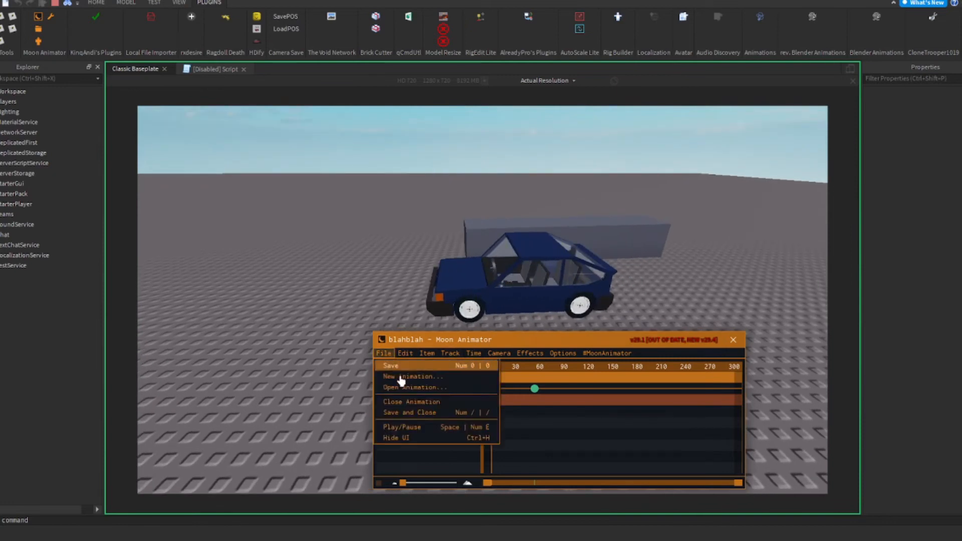
click(414, 413)
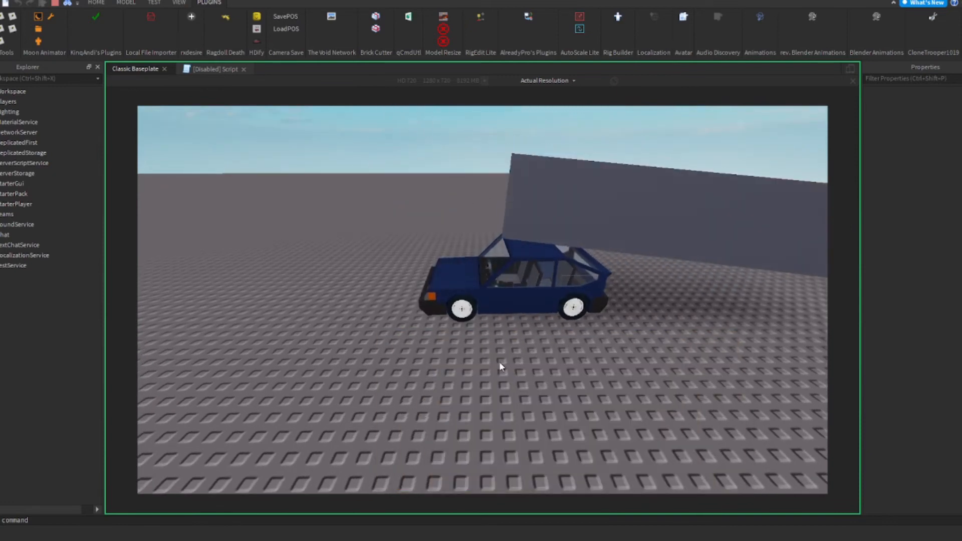
right_drag(499, 362, 559, 289)
right_drag(535, 226, 481, 281)
key(s)
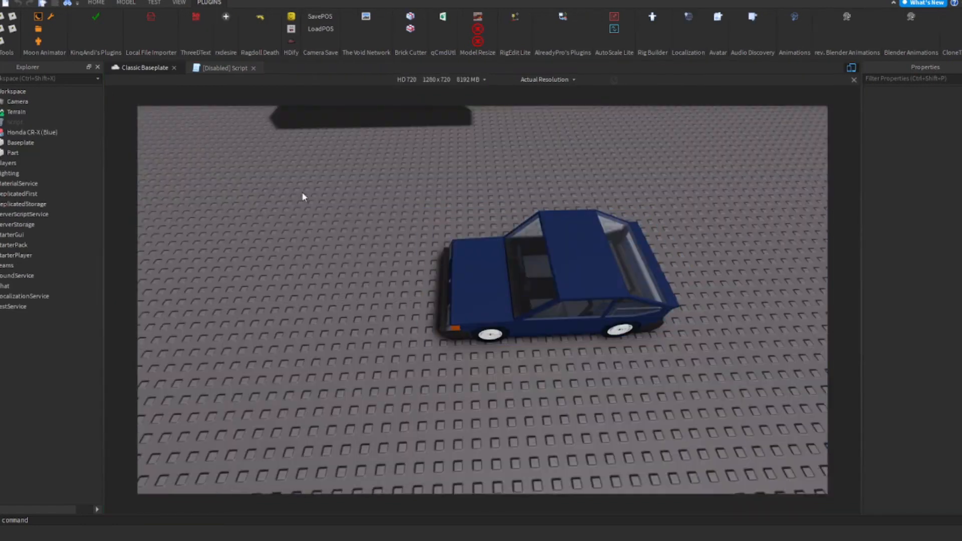
Step: Examine the suspended part and its shadow relative to the car from several viewpoints
key(a)
right_drag(413, 305, 413, 305)
key(s)
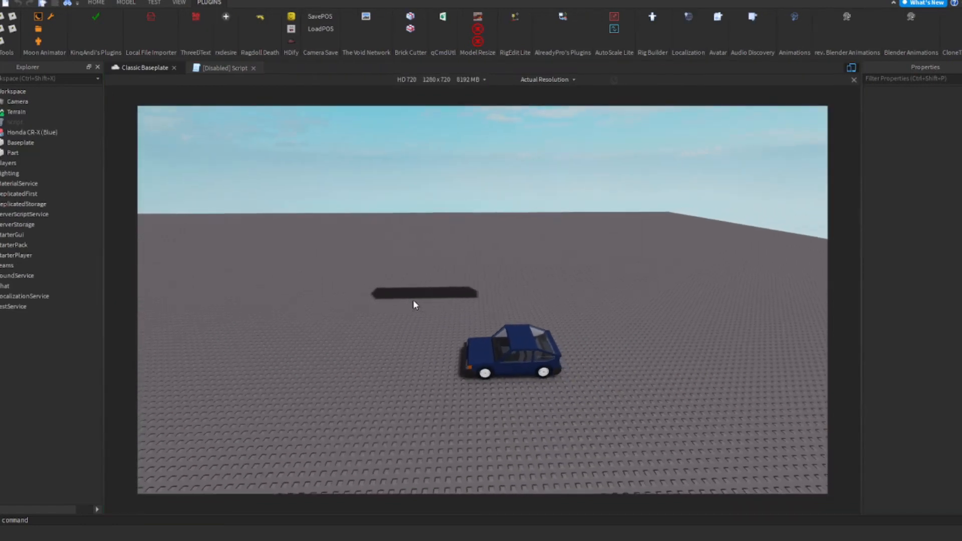
key(a)
right_drag(531, 345, 531, 344)
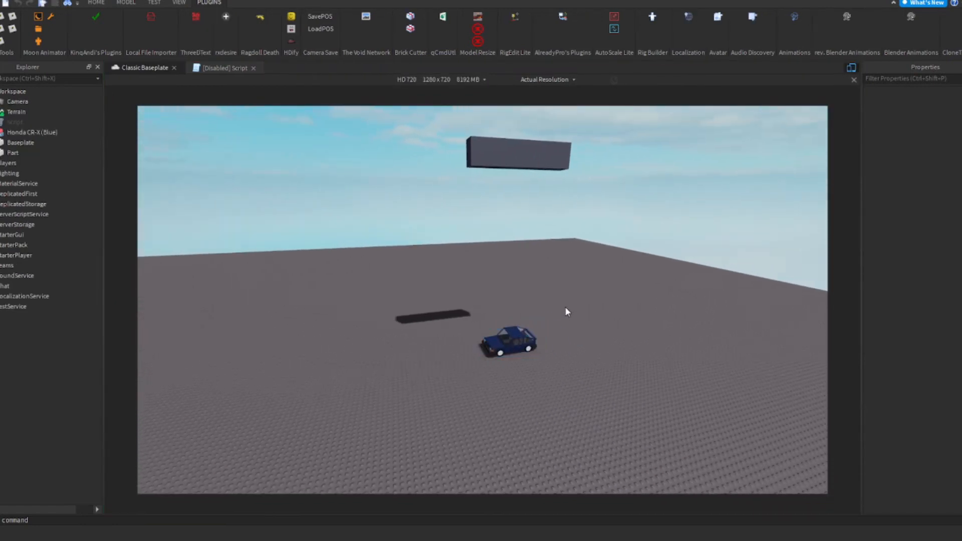
right_drag(564, 307, 597, 348)
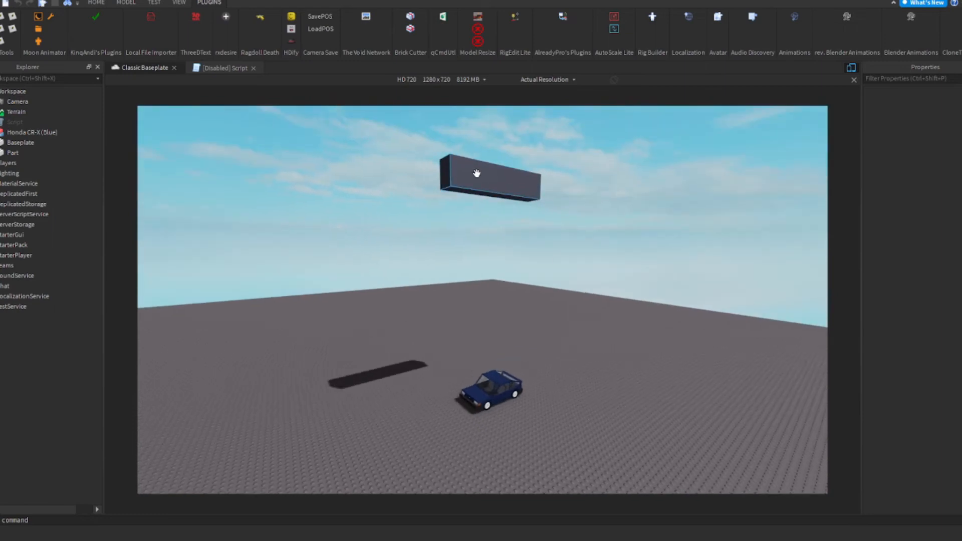
key(w)
key(w)
right_drag(572, 254, 574, 259)
scroll(572, 254, down, 1)
scroll(572, 254, up, 1)
right_drag(427, 343, 427, 343)
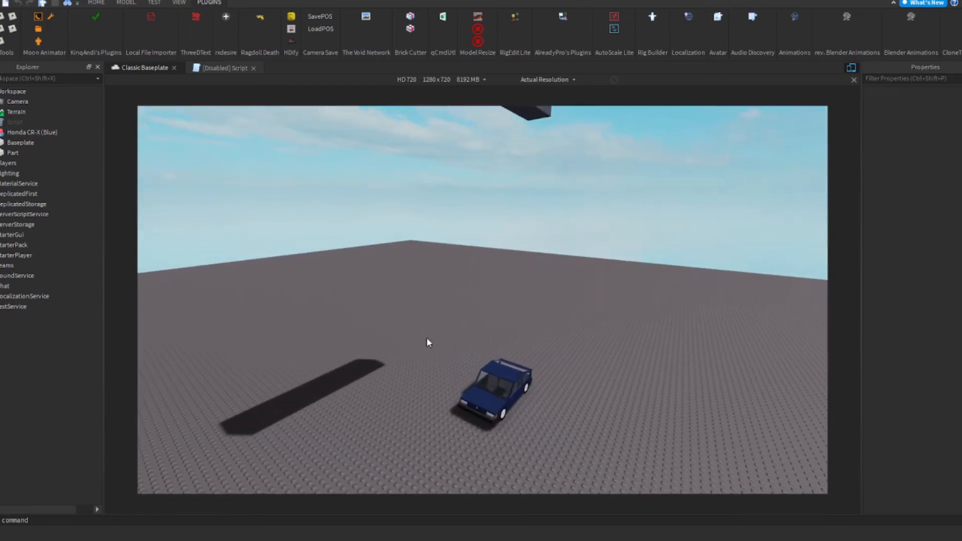
scroll(426, 343, up, 5)
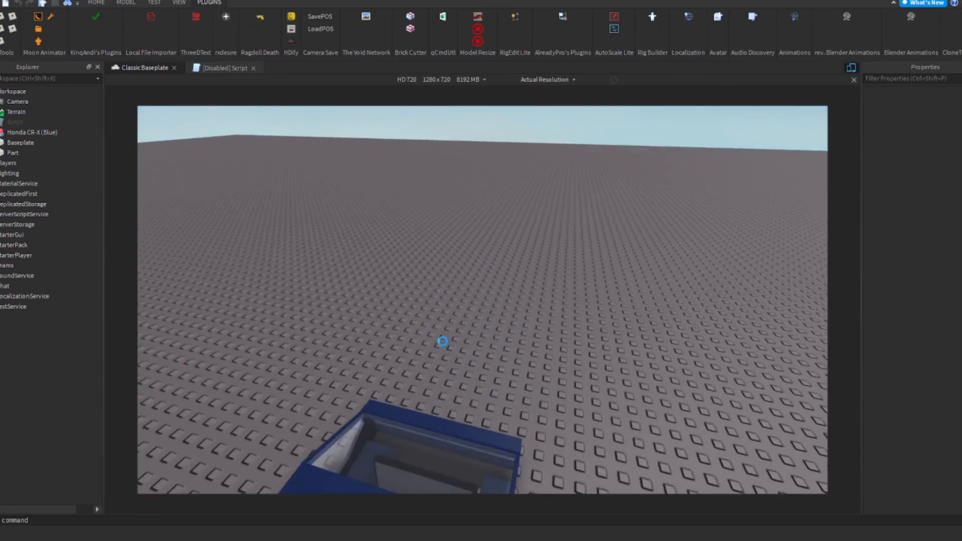
scroll(436, 336, down, 5)
right_drag(426, 333, 429, 333)
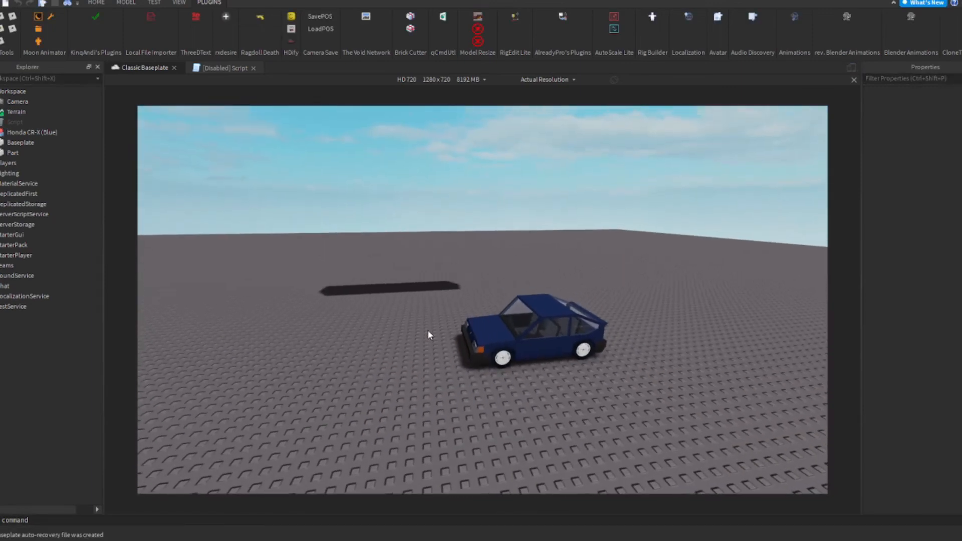
scroll(428, 329, up, 3)
scroll(398, 313, down, 3)
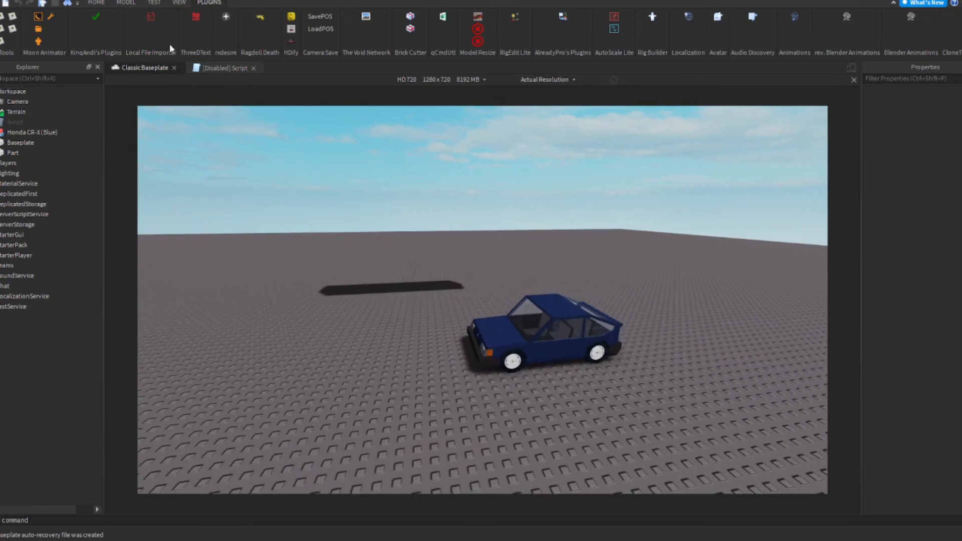
Step: Insert a new block part in front of the car and scale it down to about 1.3 × 1 × 1.1 studs
click(97, 4)
right_drag(500, 242, 501, 244)
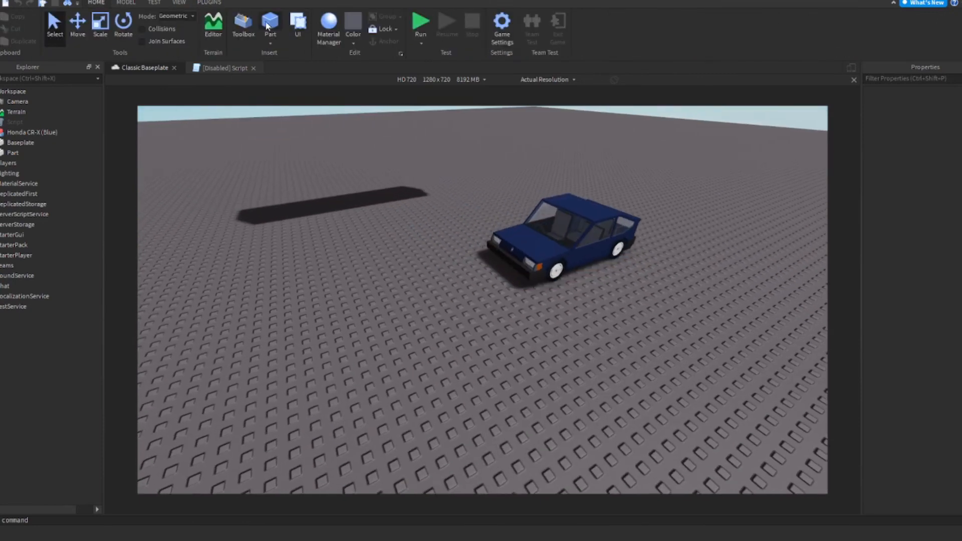
click(268, 25)
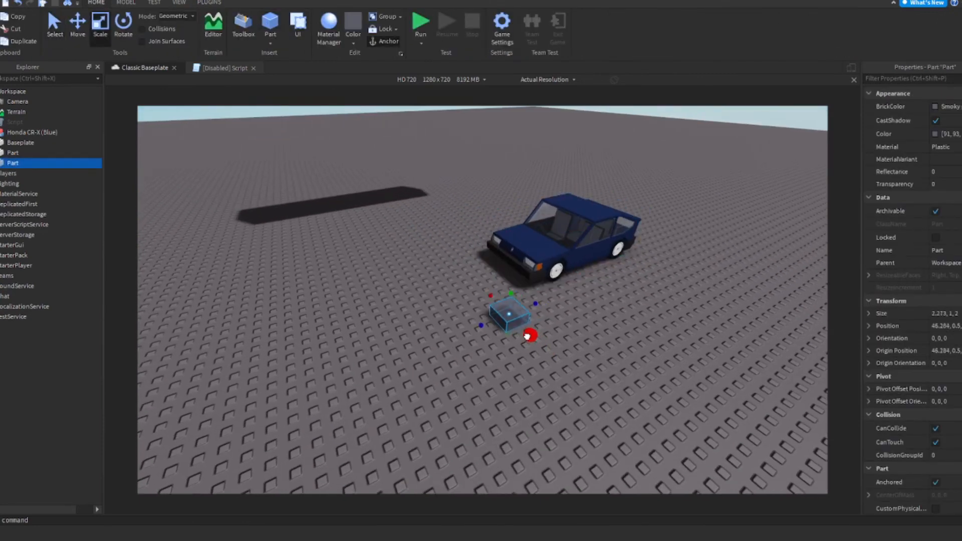
drag(531, 324, 526, 321)
click(574, 339)
key(d)
key(w)
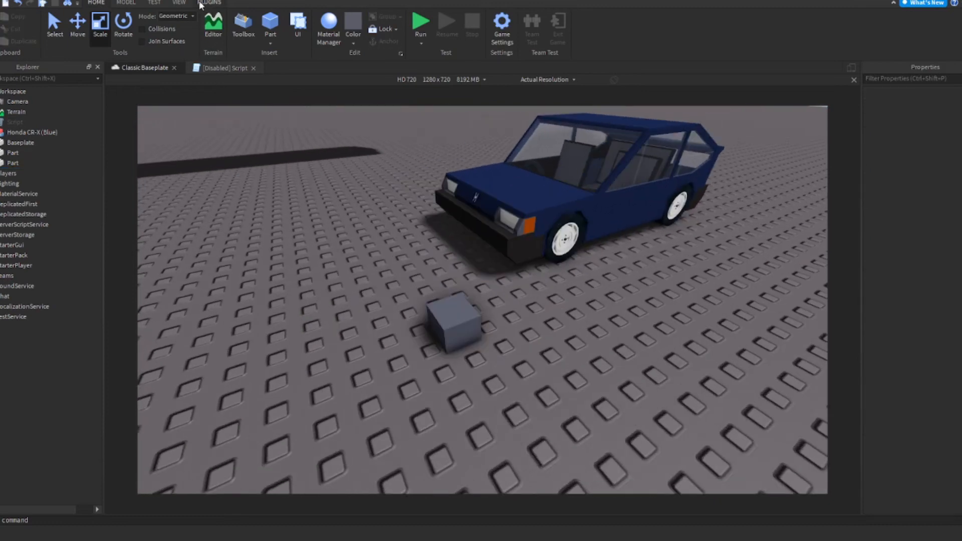
Step: Launch Moon Animator and create a new animation of type Animation named brick
click(204, 3)
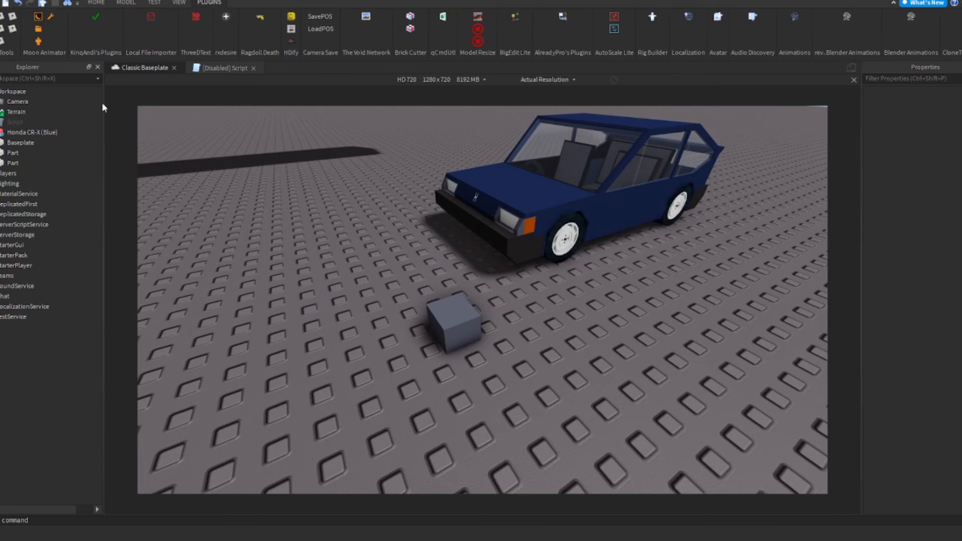
right_drag(505, 334, 567, 342)
scroll(567, 342, up, 5)
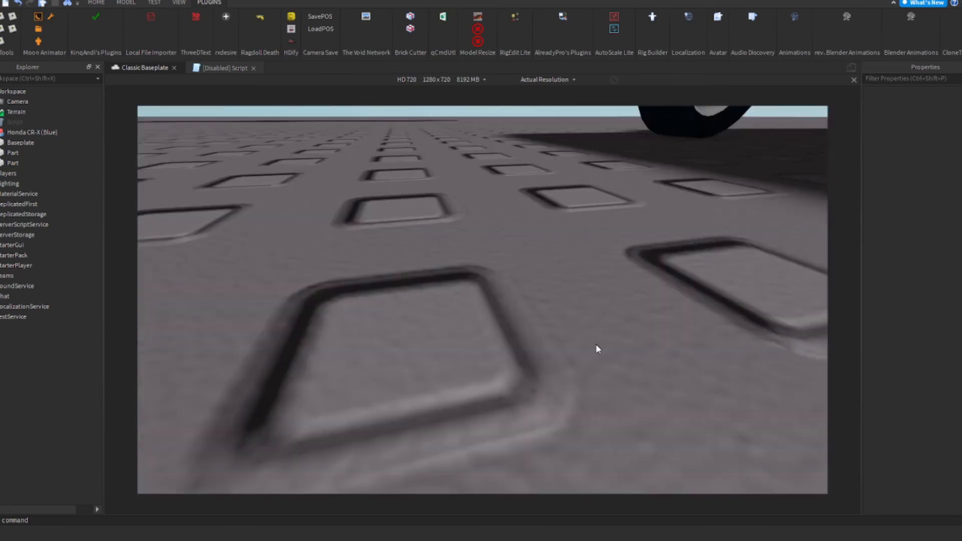
scroll(596, 344, down, 5)
click(58, 19)
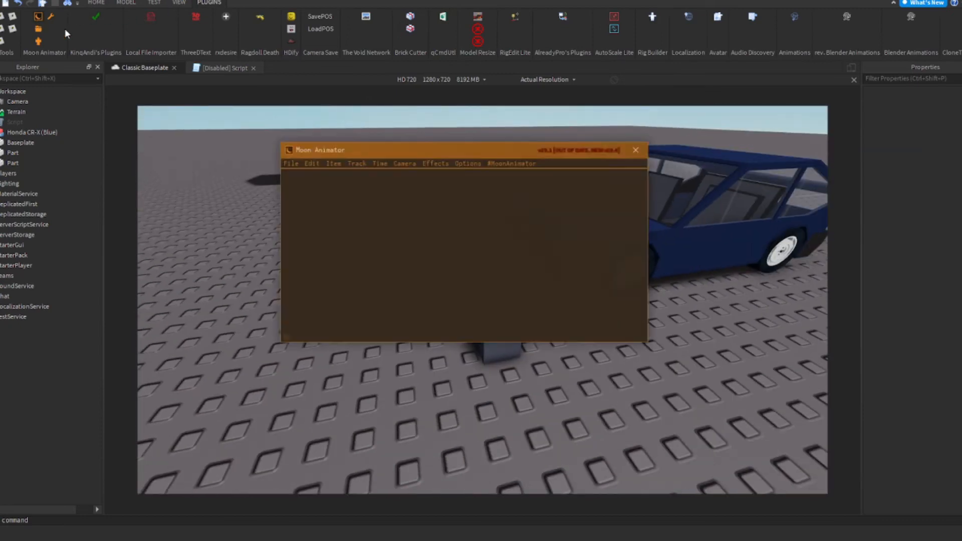
click(290, 163)
click(304, 188)
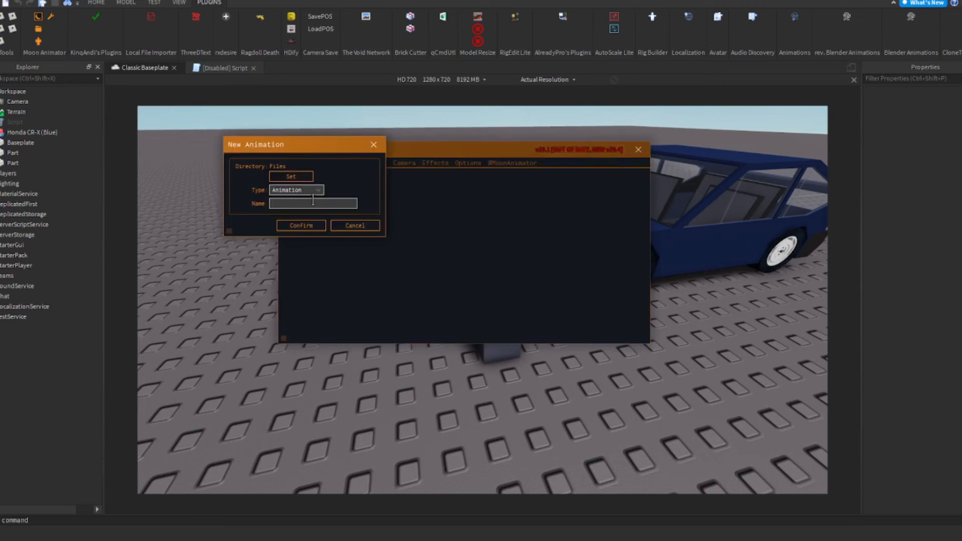
text(brick)
click(301, 226)
Step: Move the animator window beside the small part and try to add that part as an item with the Color property
drag(358, 156, 706, 202)
click(695, 211)
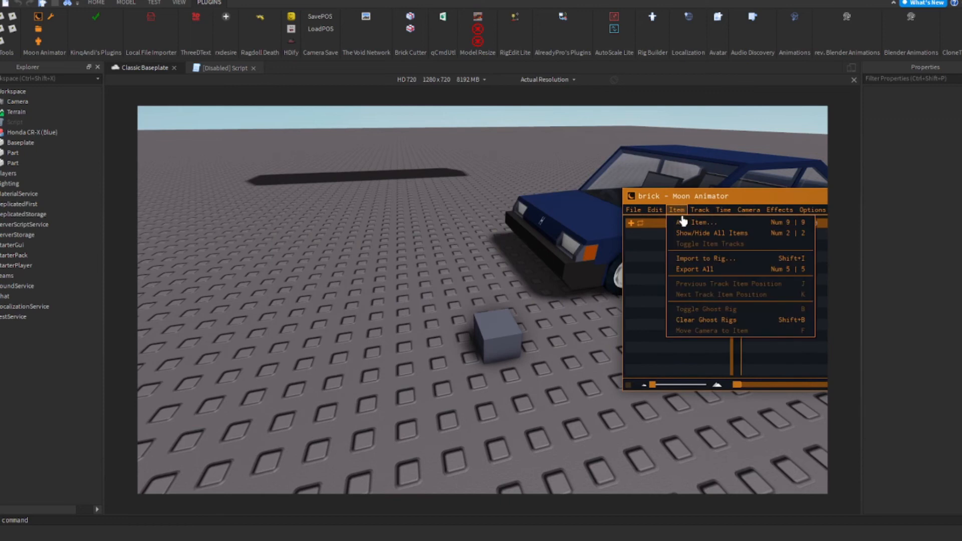
click(683, 217)
click(496, 336)
click(616, 233)
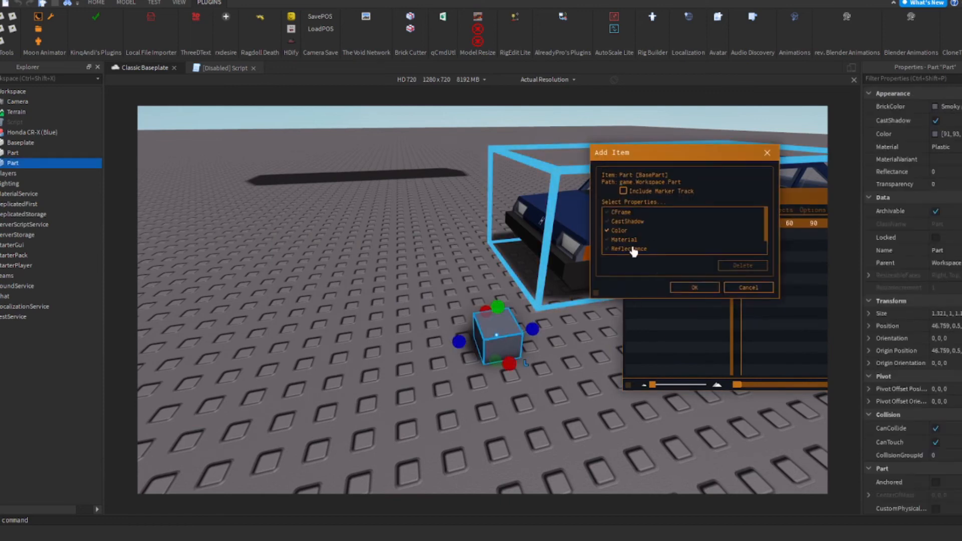
click(695, 288)
click(755, 322)
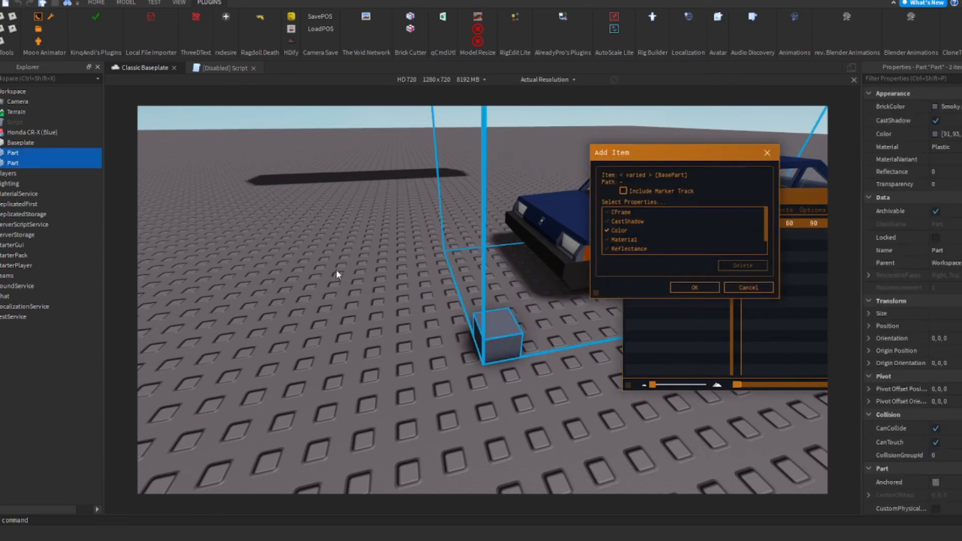
Step: Rename the small part to "part" and add it as an item with CastShadow, Color, Material, Reflectance, Size and Transparency tracks
click(477, 336)
click(494, 334)
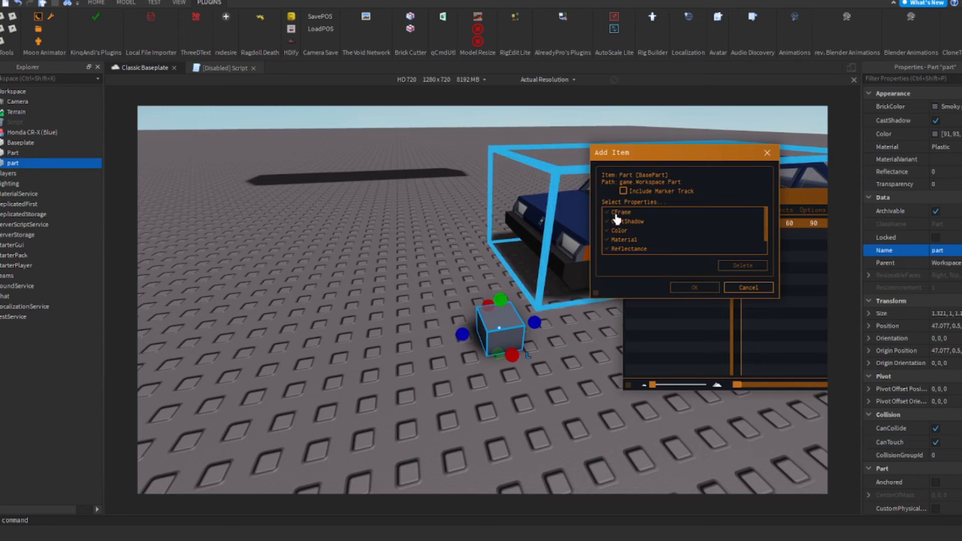
click(633, 233)
click(631, 251)
scroll(640, 248, down, 2)
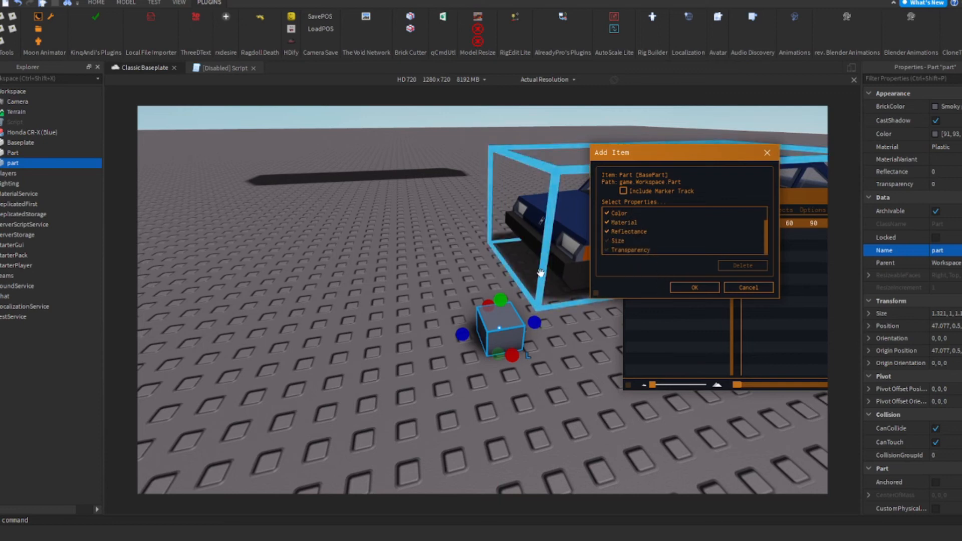
click(647, 250)
click(619, 242)
click(694, 287)
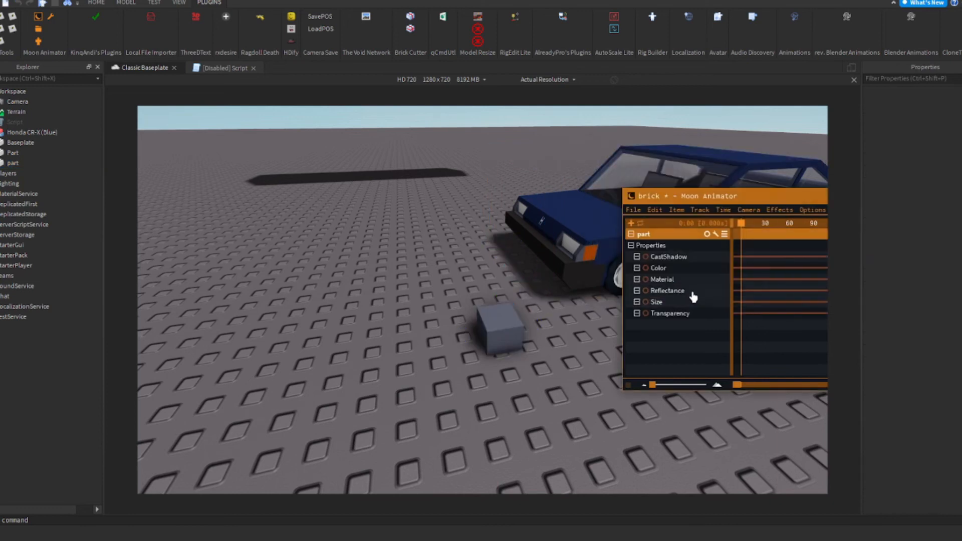
Step: Save and close the brick animation
click(634, 210)
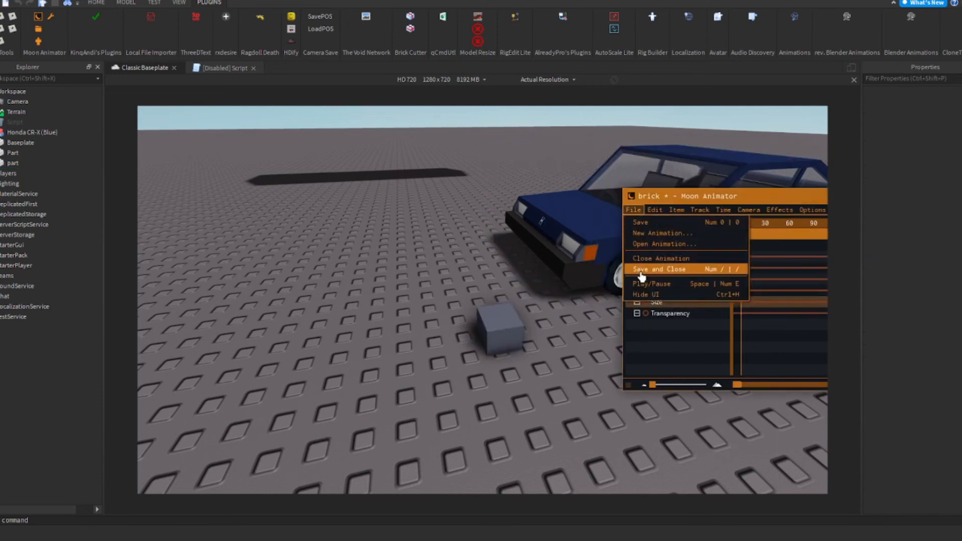
click(646, 271)
right_drag(618, 347, 618, 347)
key(s)
key(a)
key(w)
key(w)
key(a)
key(a)
key(d)
key(a)
key(w)
key(w)
key(a)
right_drag(540, 379, 571, 377)
key(a)
key(w)
key(a)
key(w)
key(w)
key(d)
key(a)
key(d)
key(s)
key(d)
key(d)
key(s)
key(a)
Step: Place the small part on the roof of the blue car and deselect it
drag(495, 368, 561, 267)
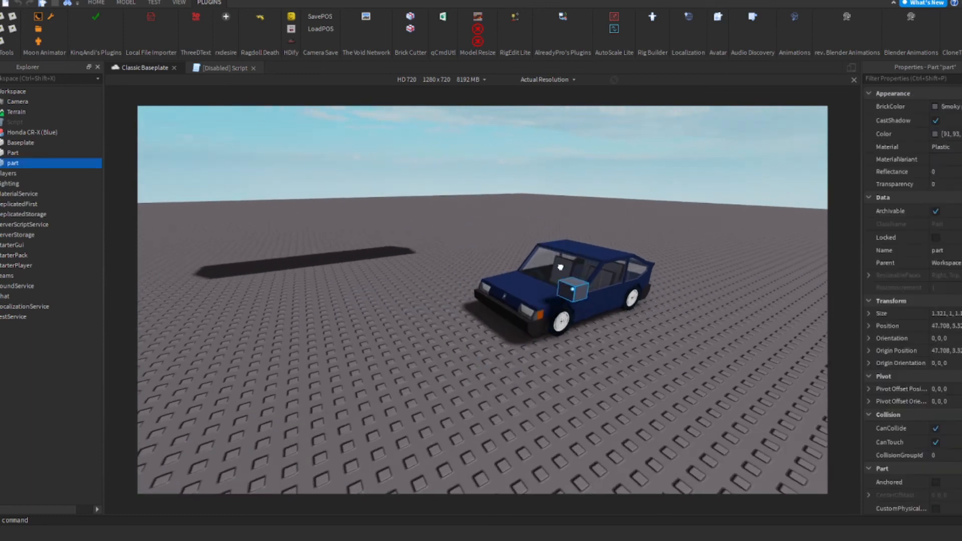
key(d)
right_drag(600, 300, 552, 308)
key(w)
click(552, 308)
key(s)
key(d)
key(w)
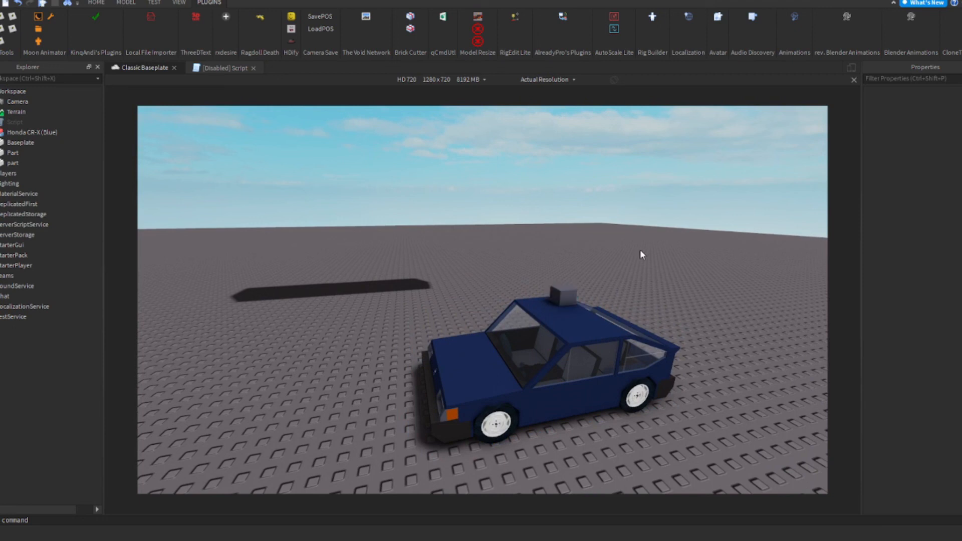
key(d)
key(a)
key(s)
key(a)
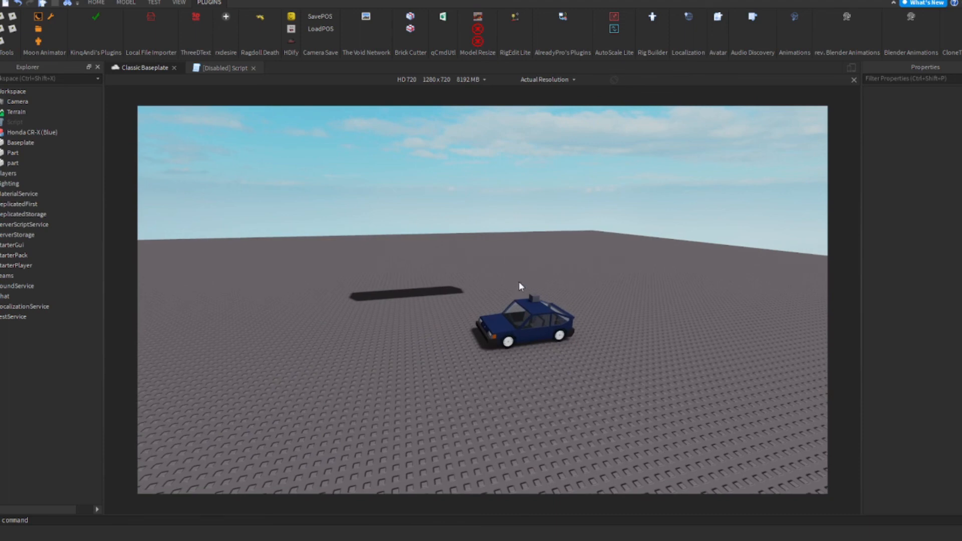
key(w)
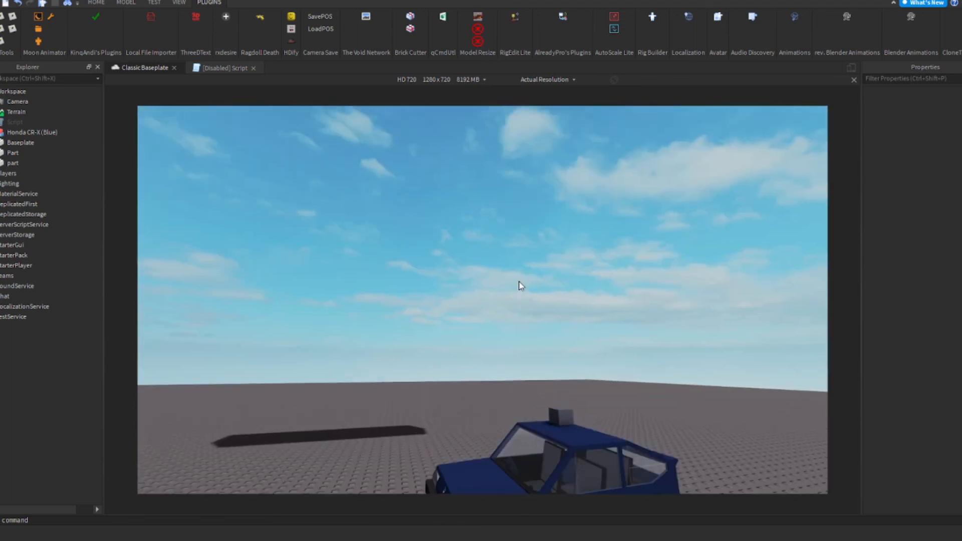